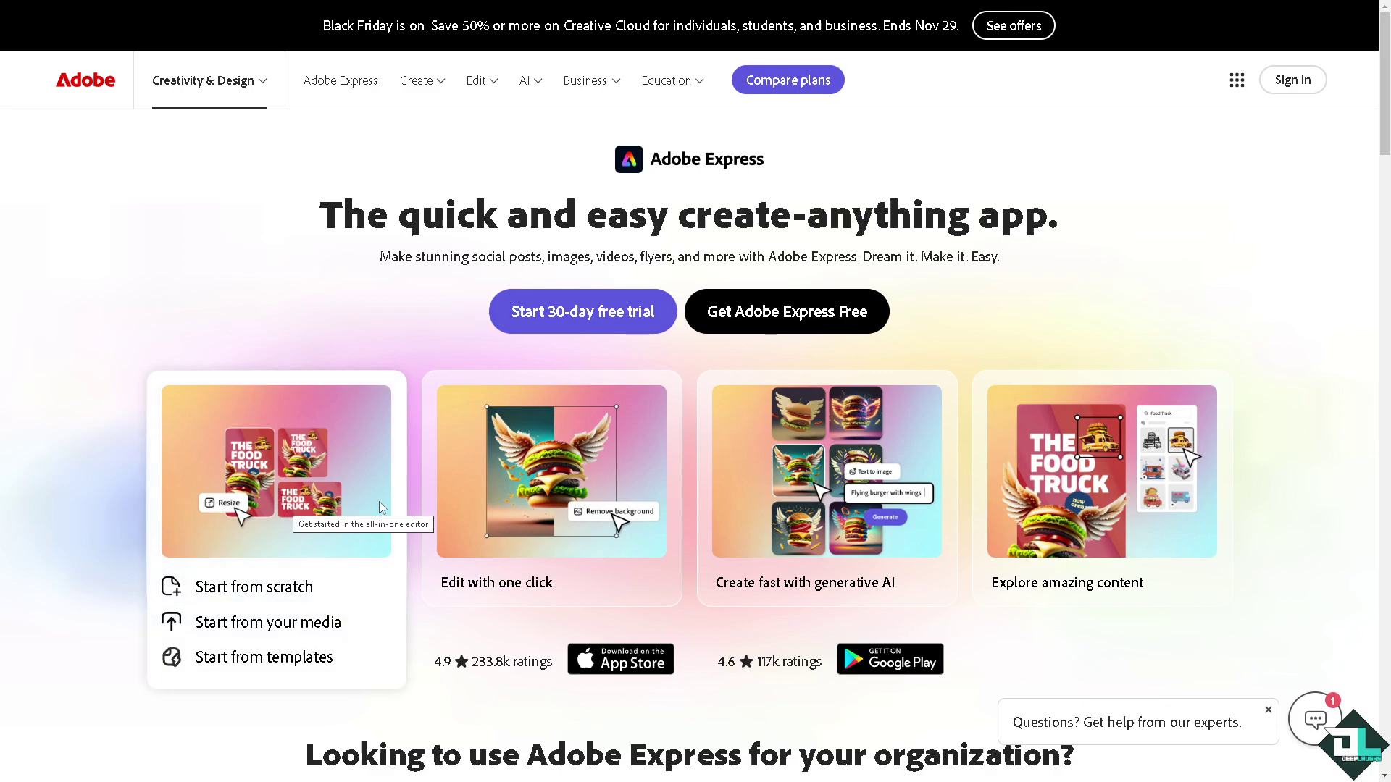
Look over the Adobe Express landing-page feature cards before going to Sign in.
{"action": "mouse_move", "coordinate": [560, 503]}
{"action": "mouse_move", "coordinate": [873, 484]}
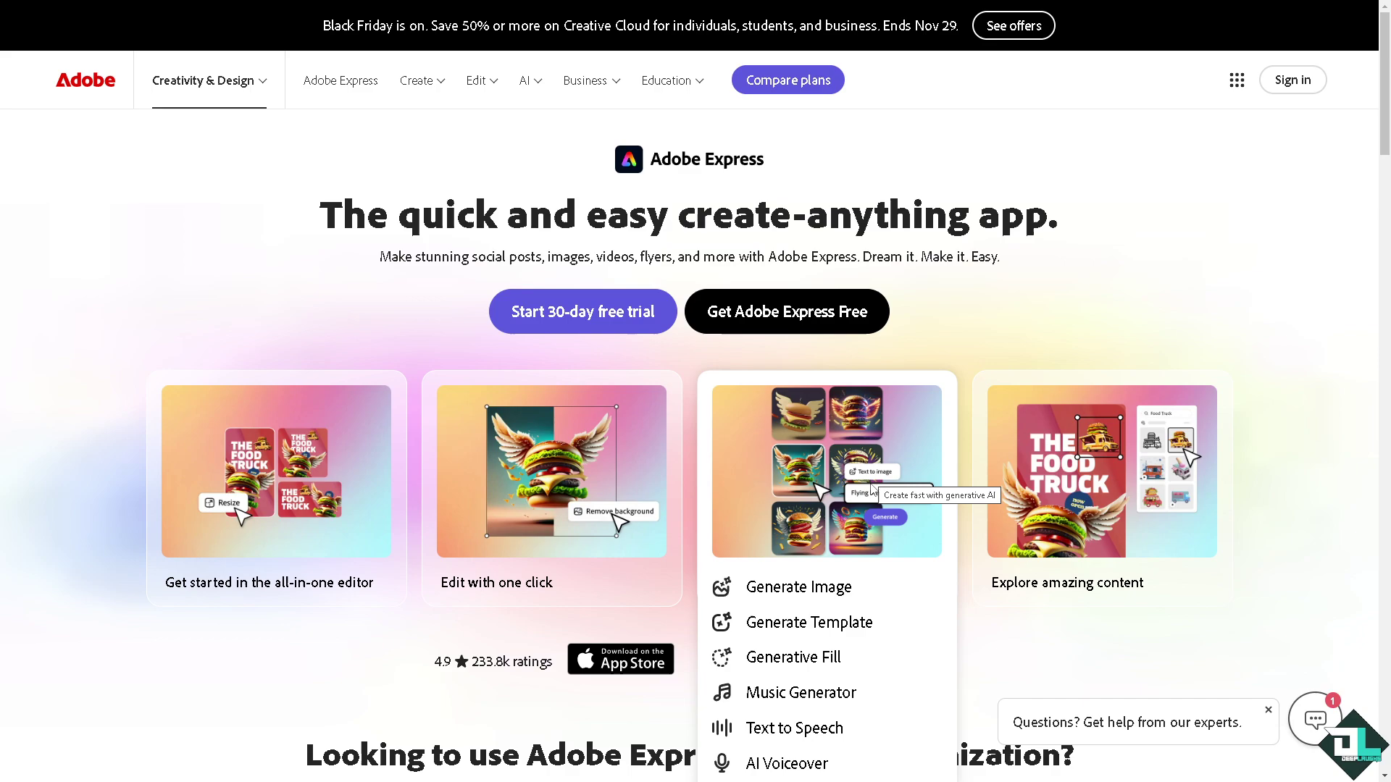
{"action": "mouse_move", "coordinate": [1183, 533]}
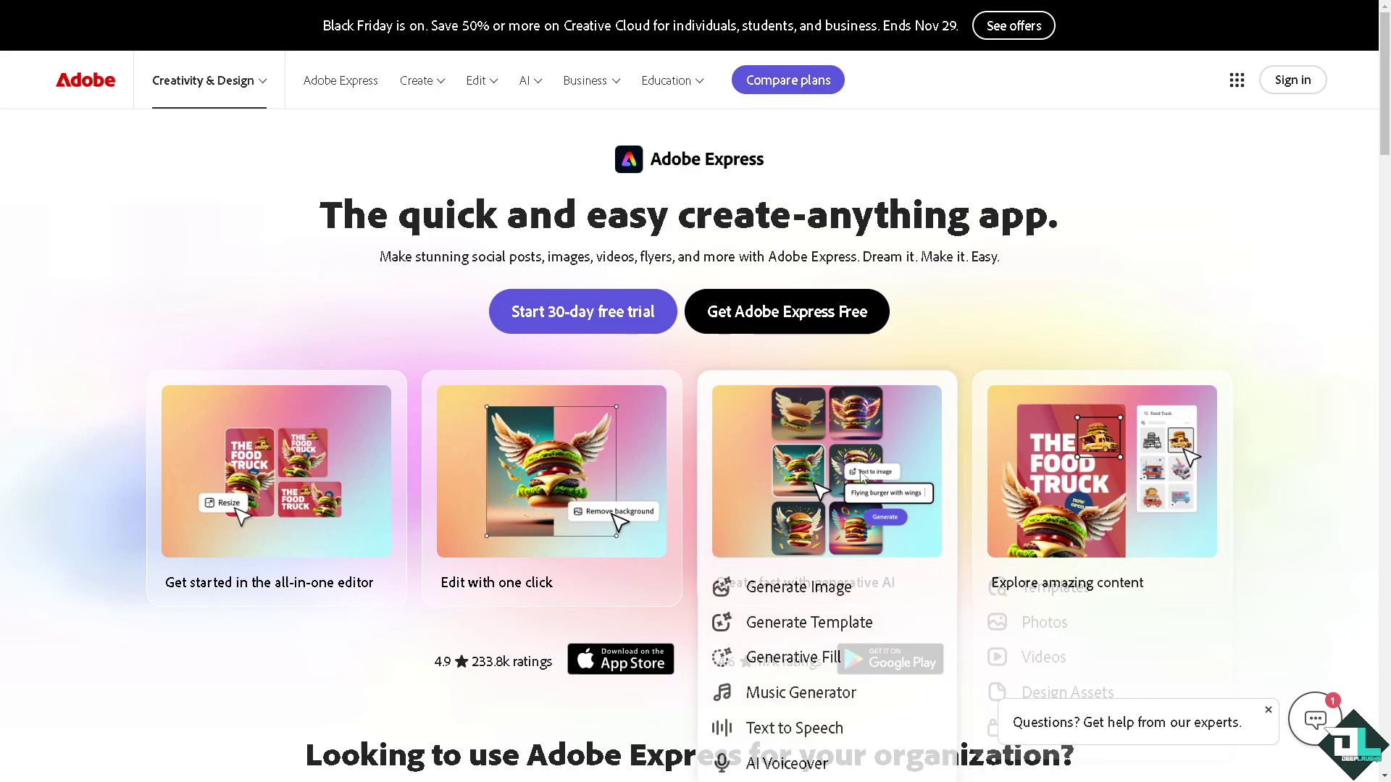
{"action": "mouse_move", "coordinate": [313, 484]}
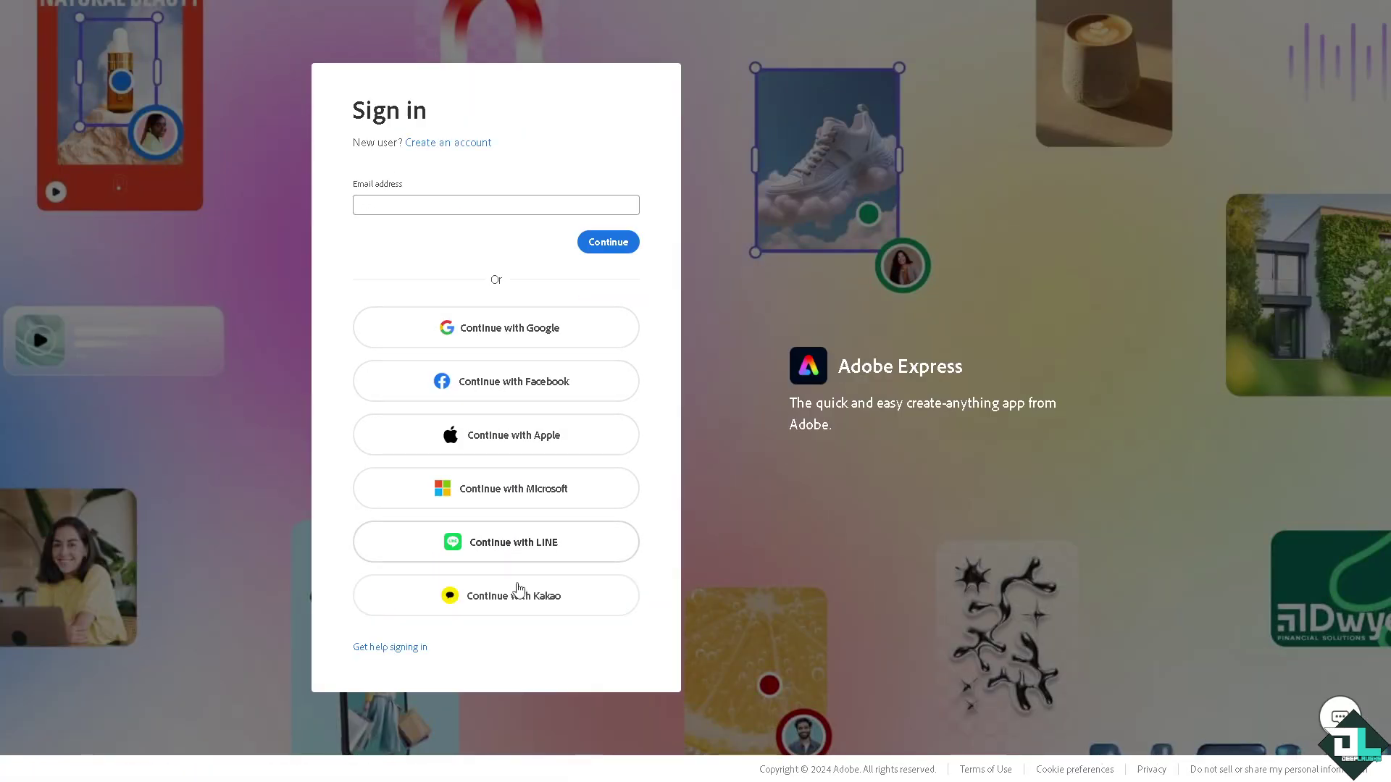
Choose Create an account in the Sign in dialog and finish signing in to the home page.
{"action": "left_click", "coordinate": [465, 144]}
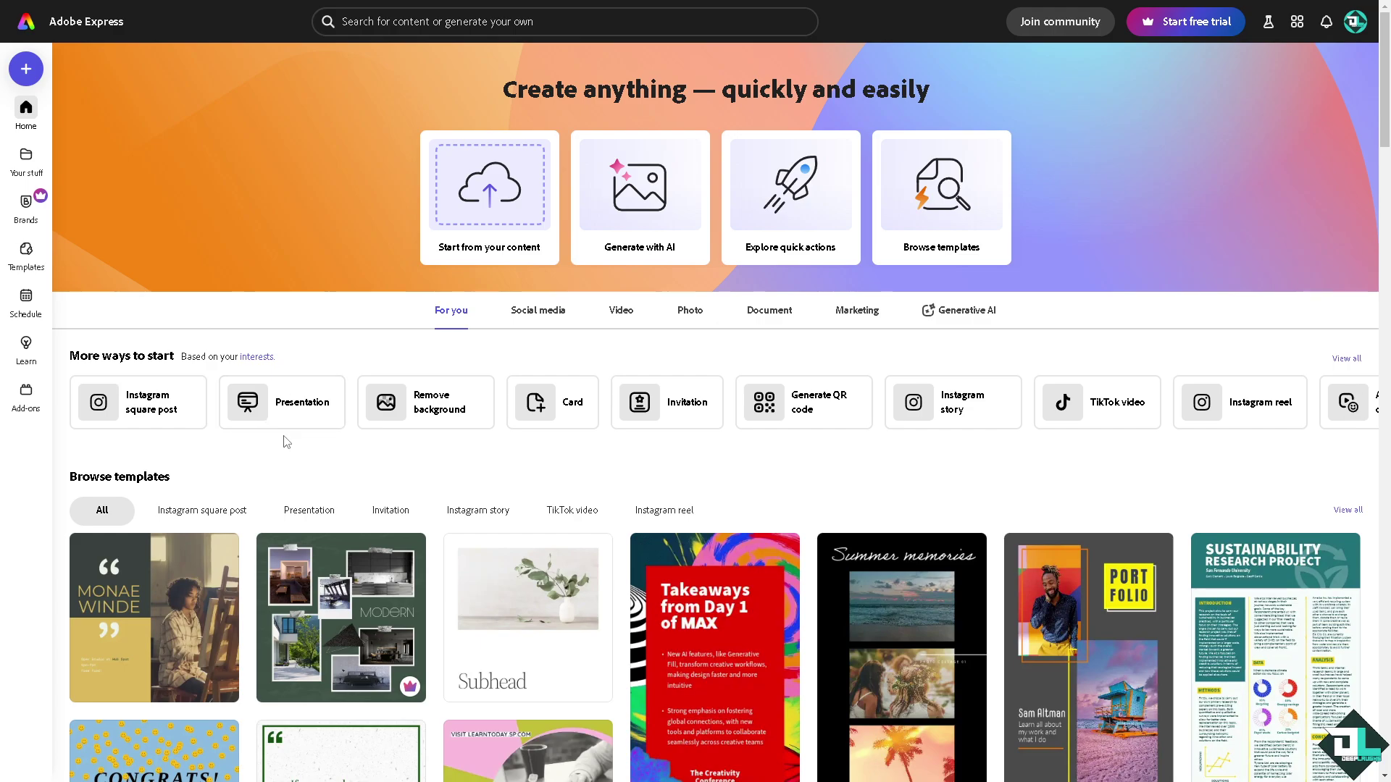
Open the ADOBE EXPRESS TOPICS project from Your stuff.
{"action": "mouse_move", "coordinate": [31, 255]}
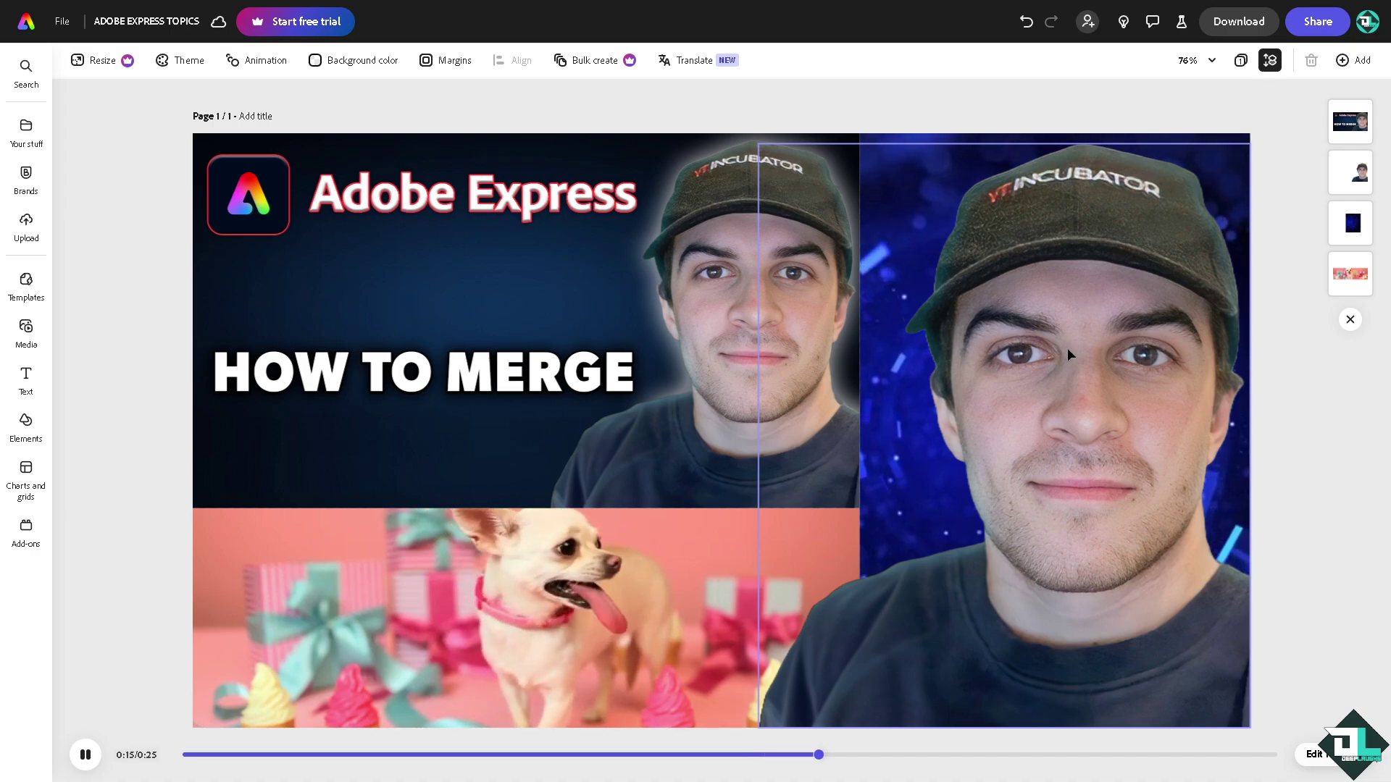
Add a text box with the pasted caption 'How to Merge in Adobe Express', resized onto the dog picture.
{"action": "left_click", "coordinate": [26, 377]}
{"action": "left_click", "coordinate": [156, 102]}
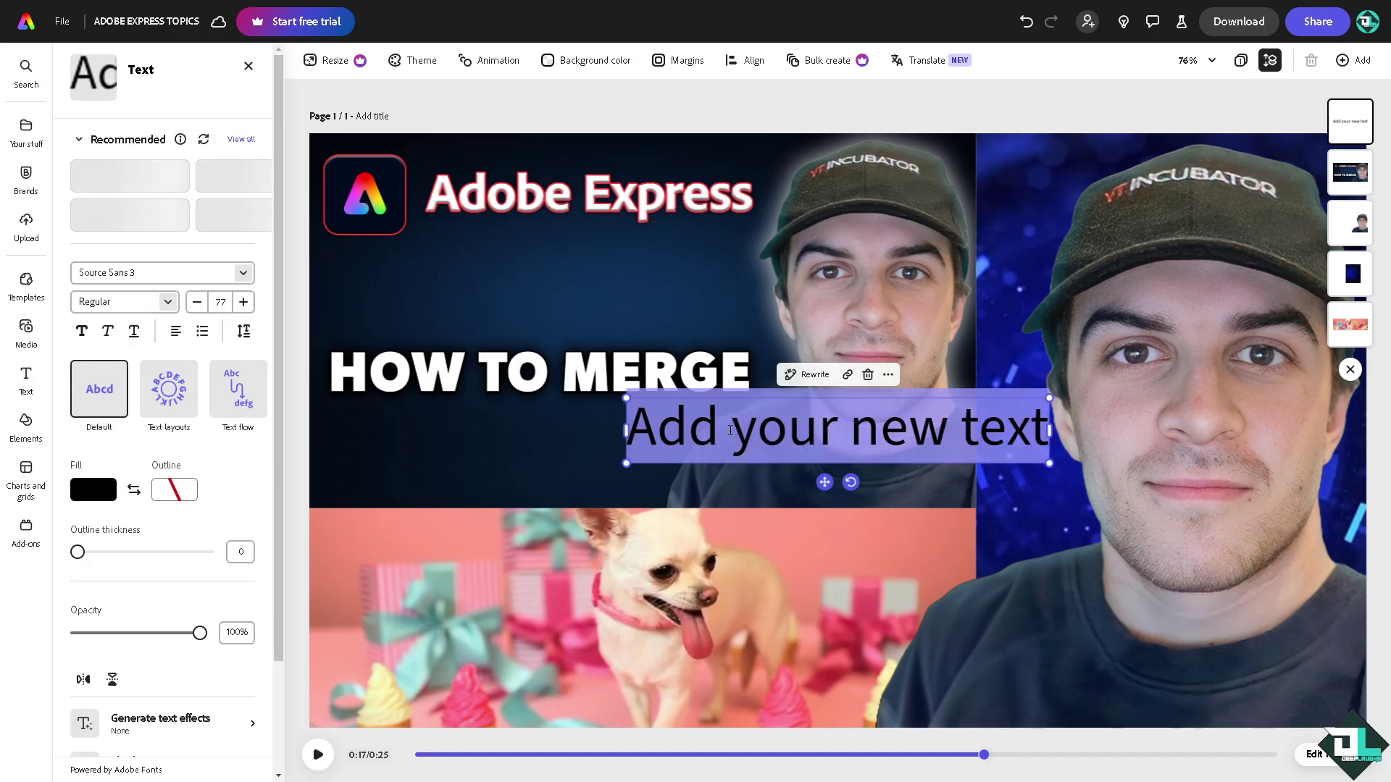
{"action": "type", "text": "How to Merge in Adobe Express"}
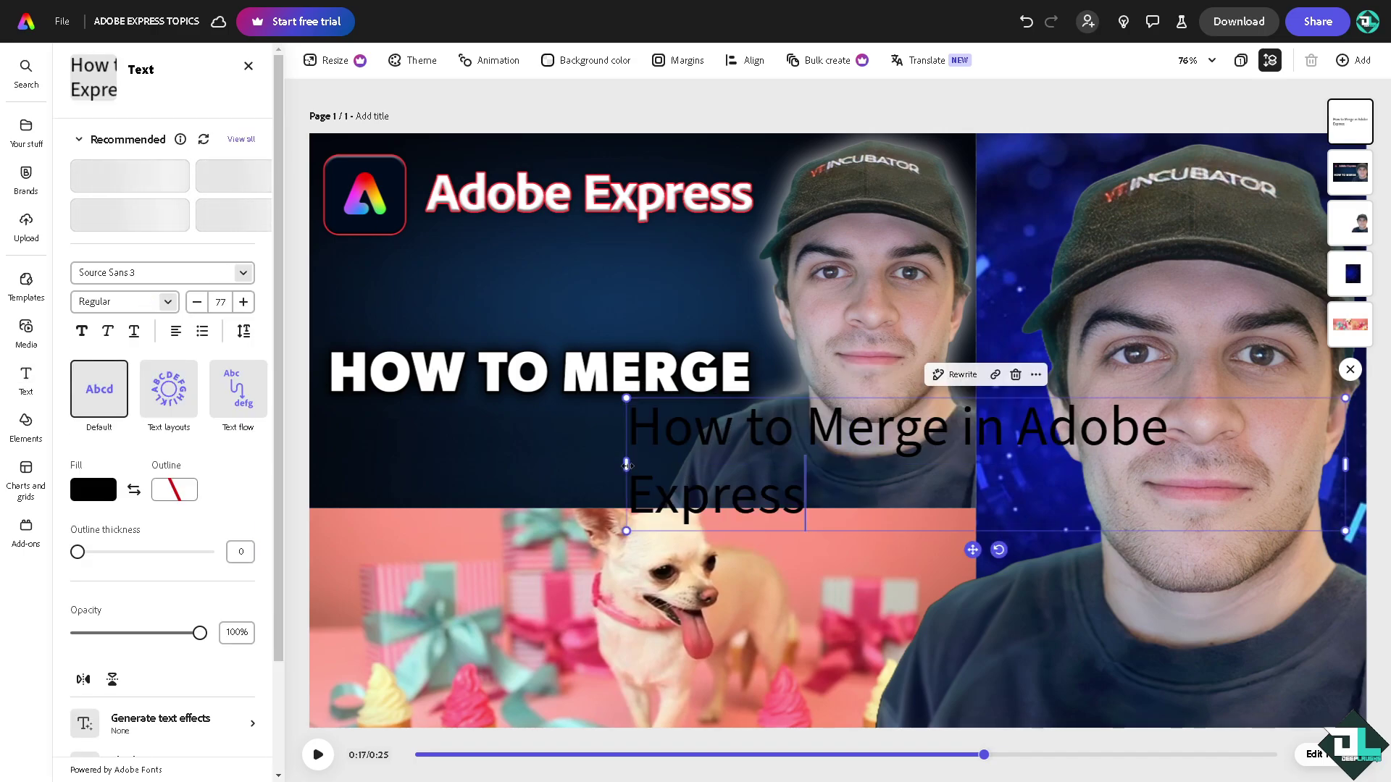
{"action": "left_click_drag", "start_coordinate": [626, 464], "coordinate": [472, 464]}
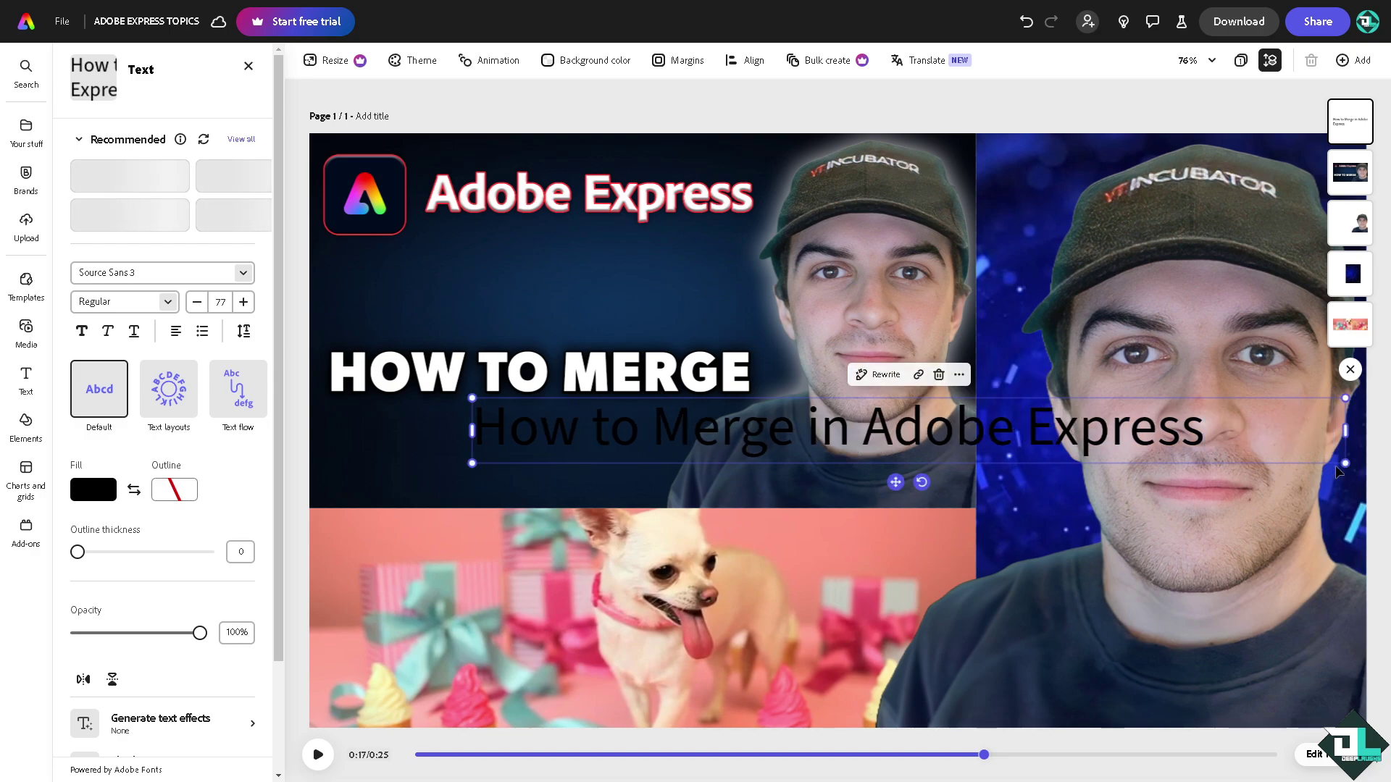
{"action": "left_click_drag", "start_coordinate": [1345, 463], "coordinate": [1089, 415]}
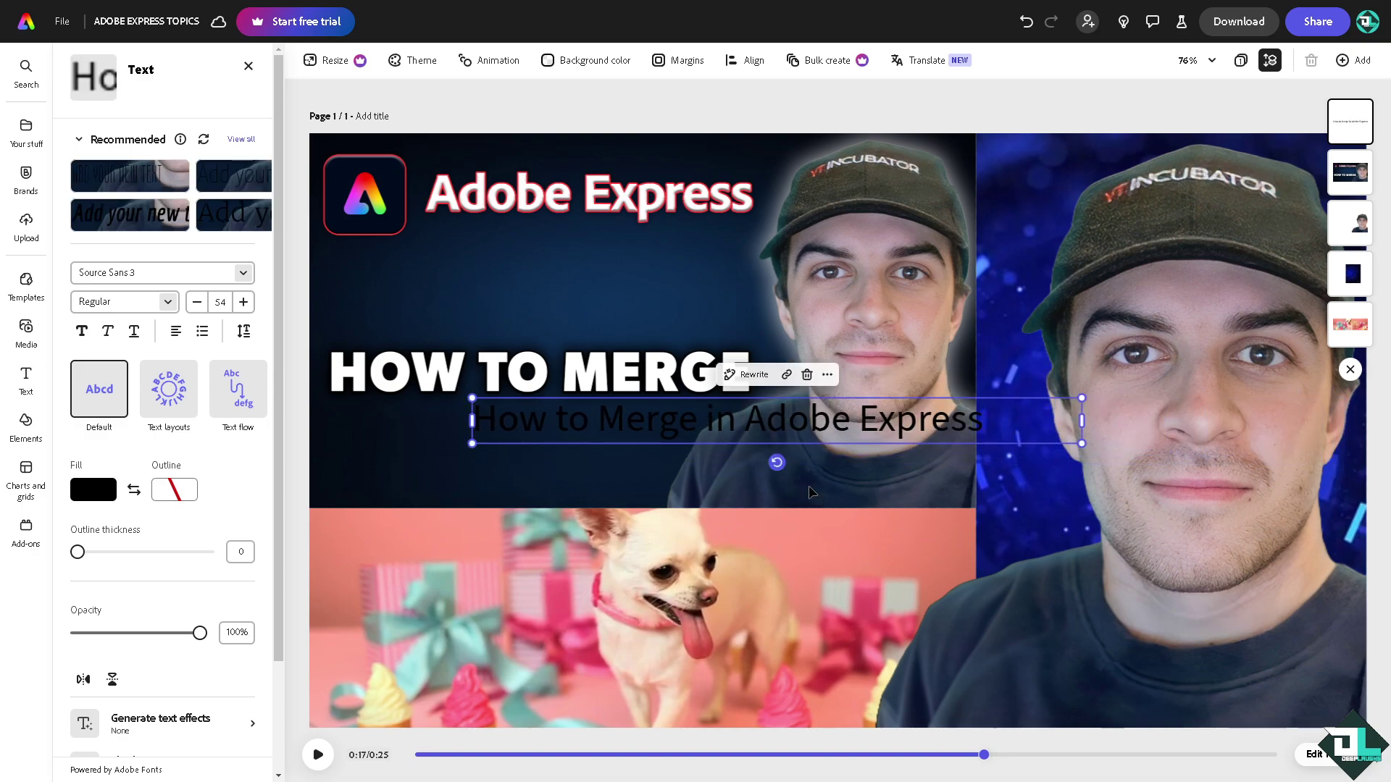
{"action": "left_click_drag", "start_coordinate": [764, 436], "coordinate": [660, 621]}
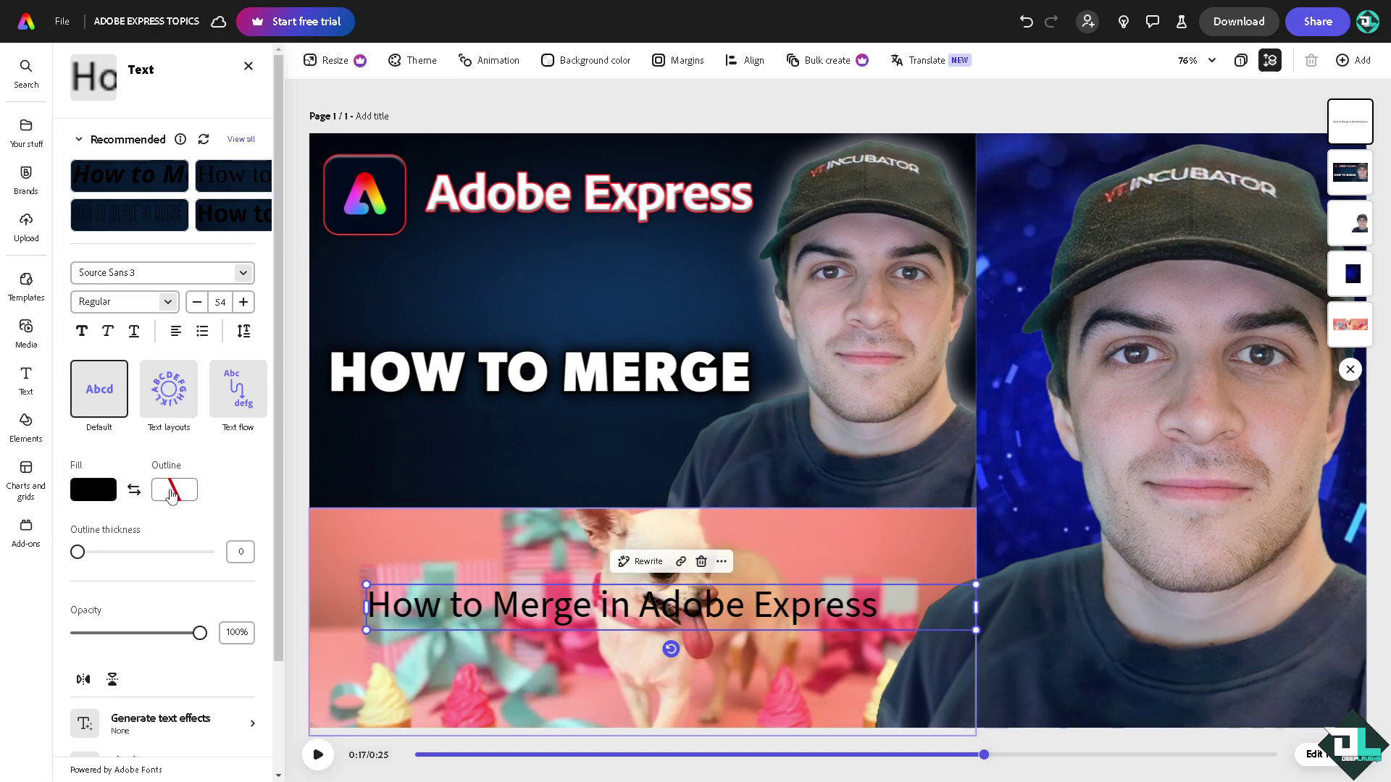
Give the caption a white outline of thickness 95, lower it slightly, and preview the design.
{"action": "left_click", "coordinate": [172, 492]}
{"action": "left_click", "coordinate": [260, 465]}
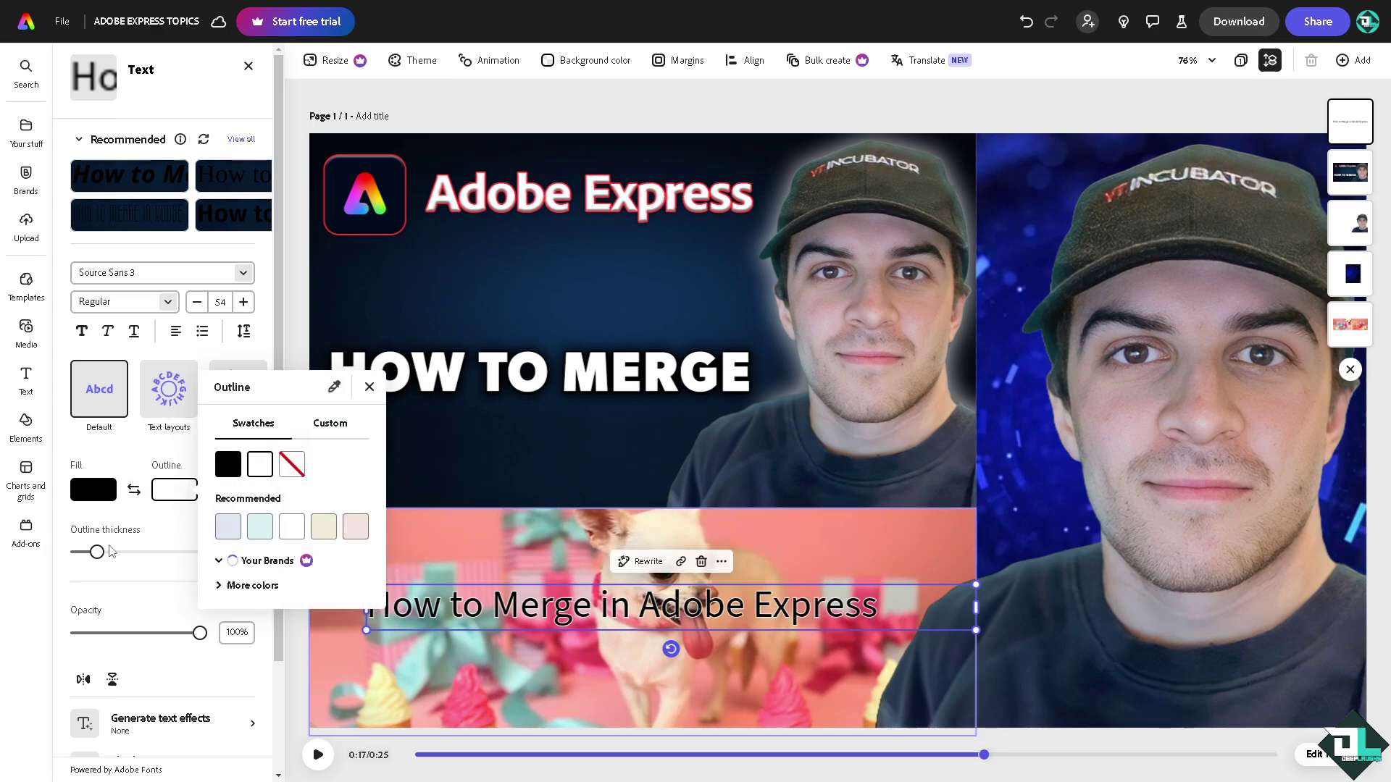
{"action": "left_click_drag", "start_coordinate": [124, 559], "coordinate": [202, 555]}
{"action": "left_click_drag", "start_coordinate": [699, 609], "coordinate": [668, 674]}
{"action": "left_click", "coordinate": [318, 755]}
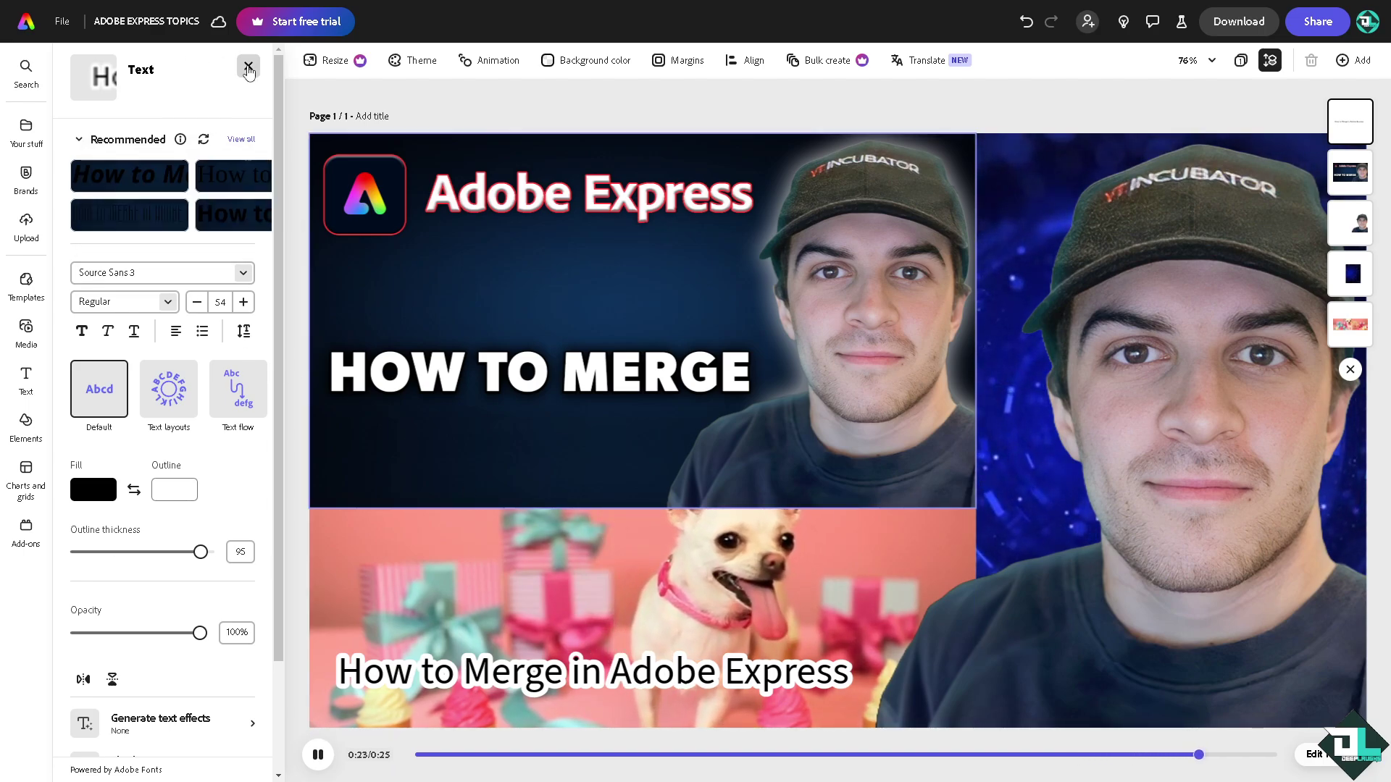
Close the caption's text options, toggle the layers list, and preview the design.
{"action": "left_click", "coordinate": [249, 67]}
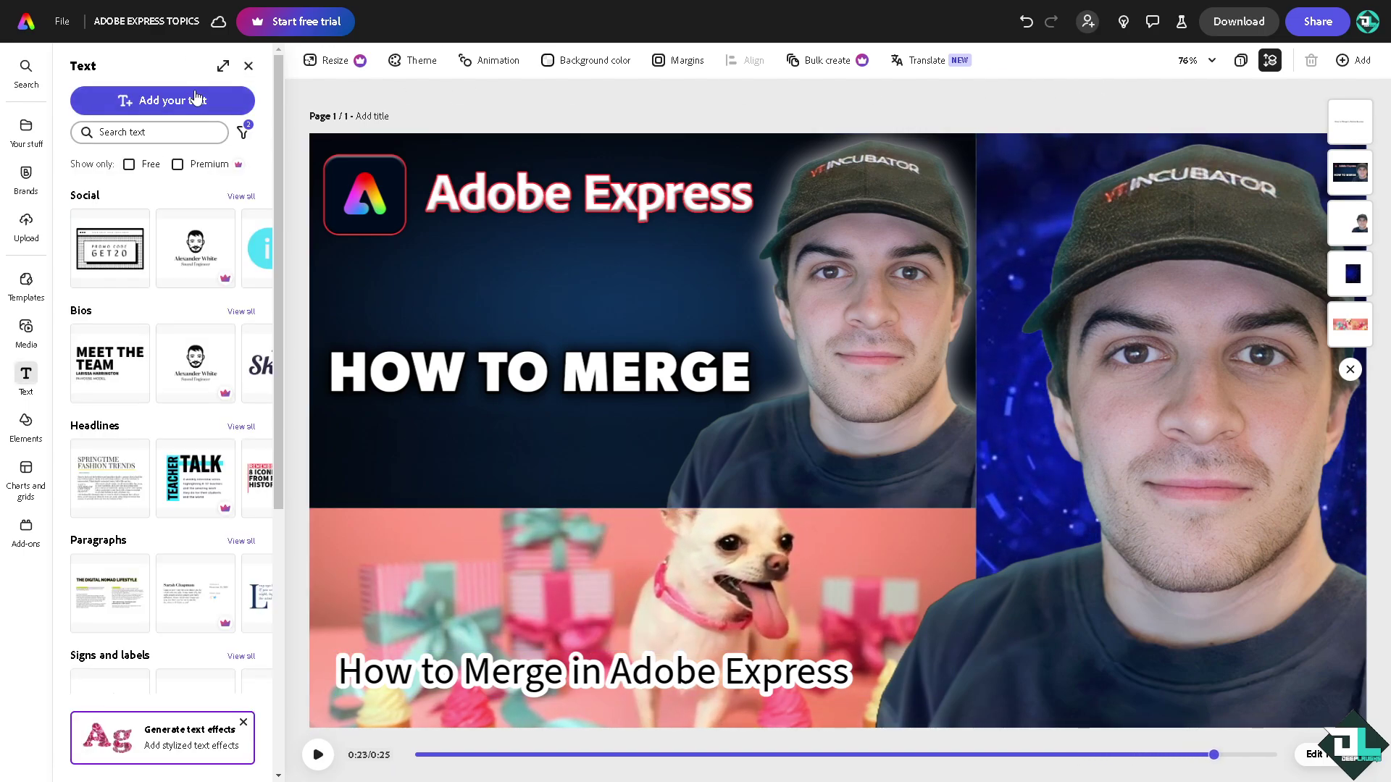
{"action": "left_click", "coordinate": [249, 68]}
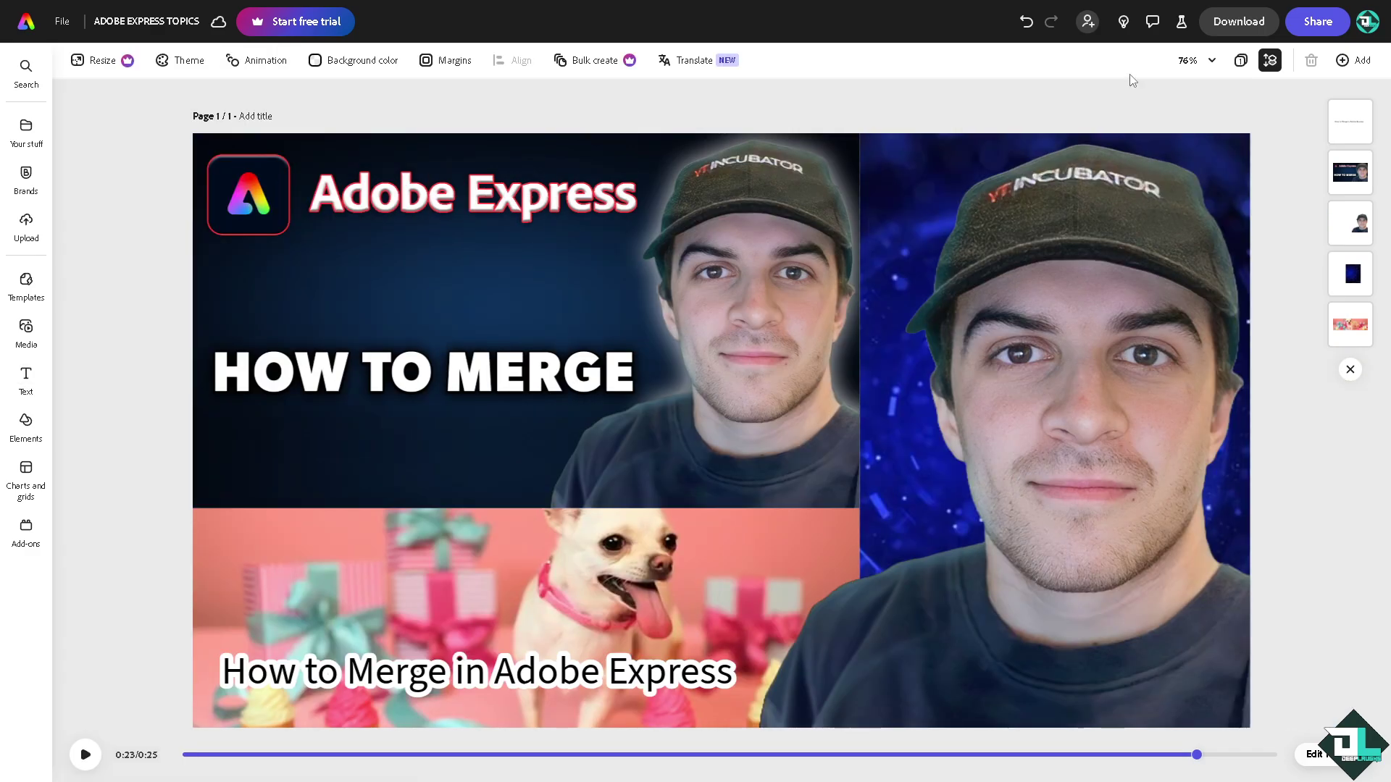
{"action": "left_click", "coordinate": [1272, 66]}
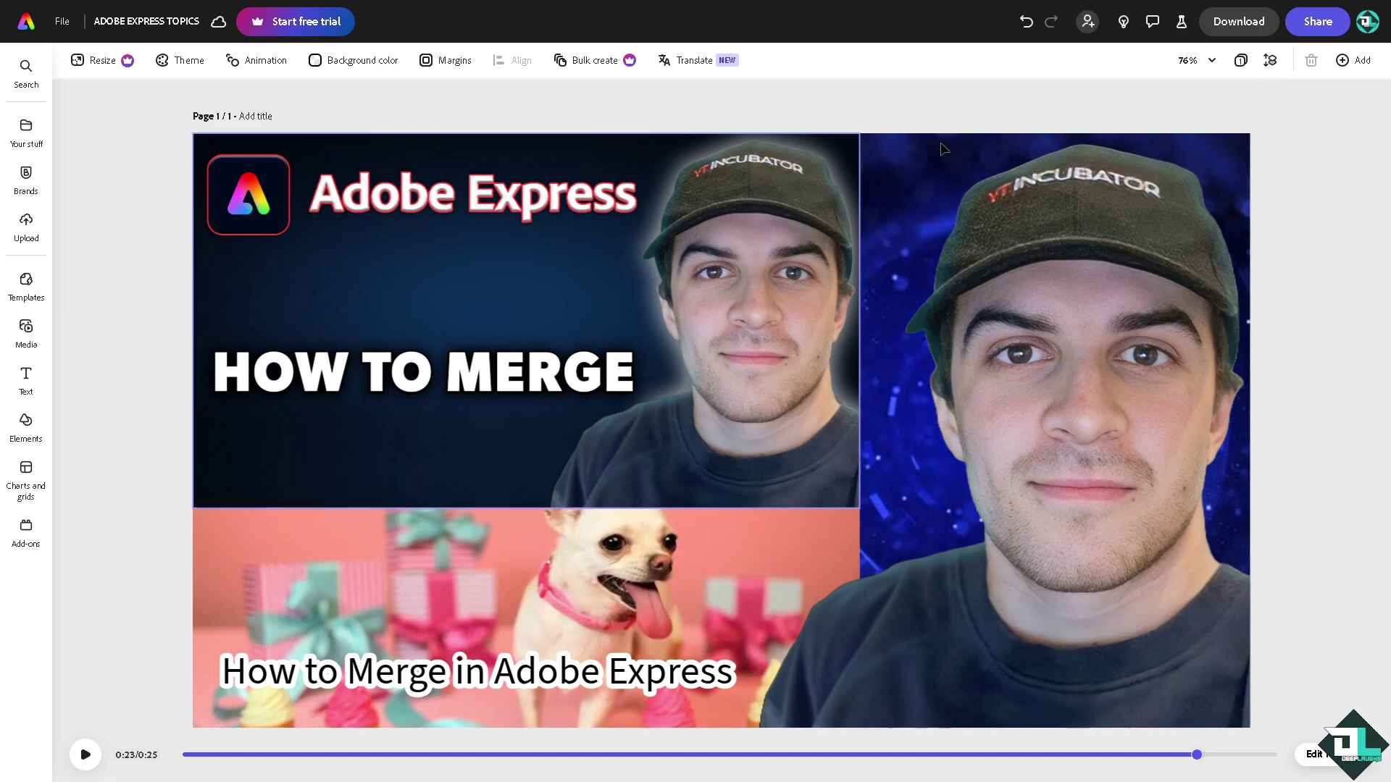
{"action": "left_click", "coordinate": [1272, 61]}
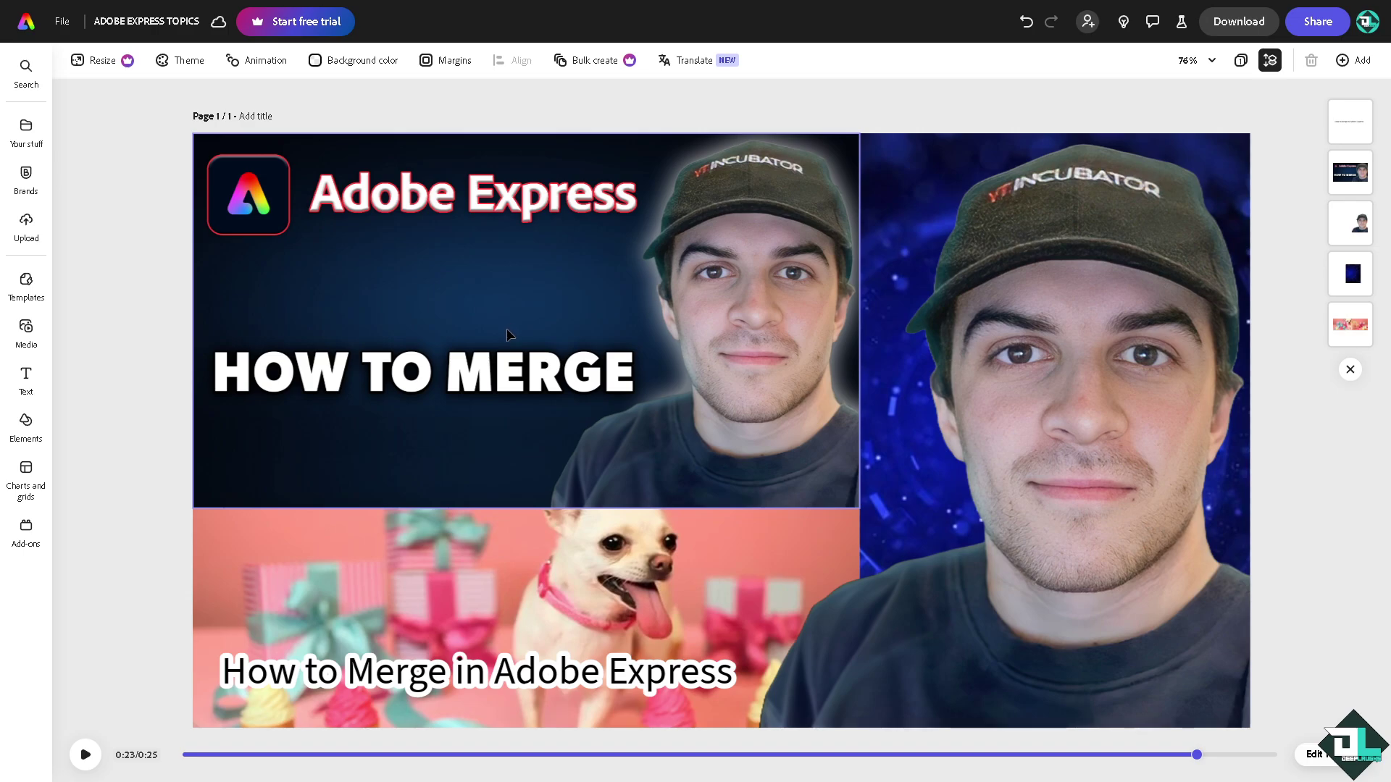
{"action": "left_click", "coordinate": [85, 754]}
Select the caption, title, portrait and dog layers in turn, then only the HOW TO MERGE title image.
{"action": "left_click", "coordinate": [631, 670]}
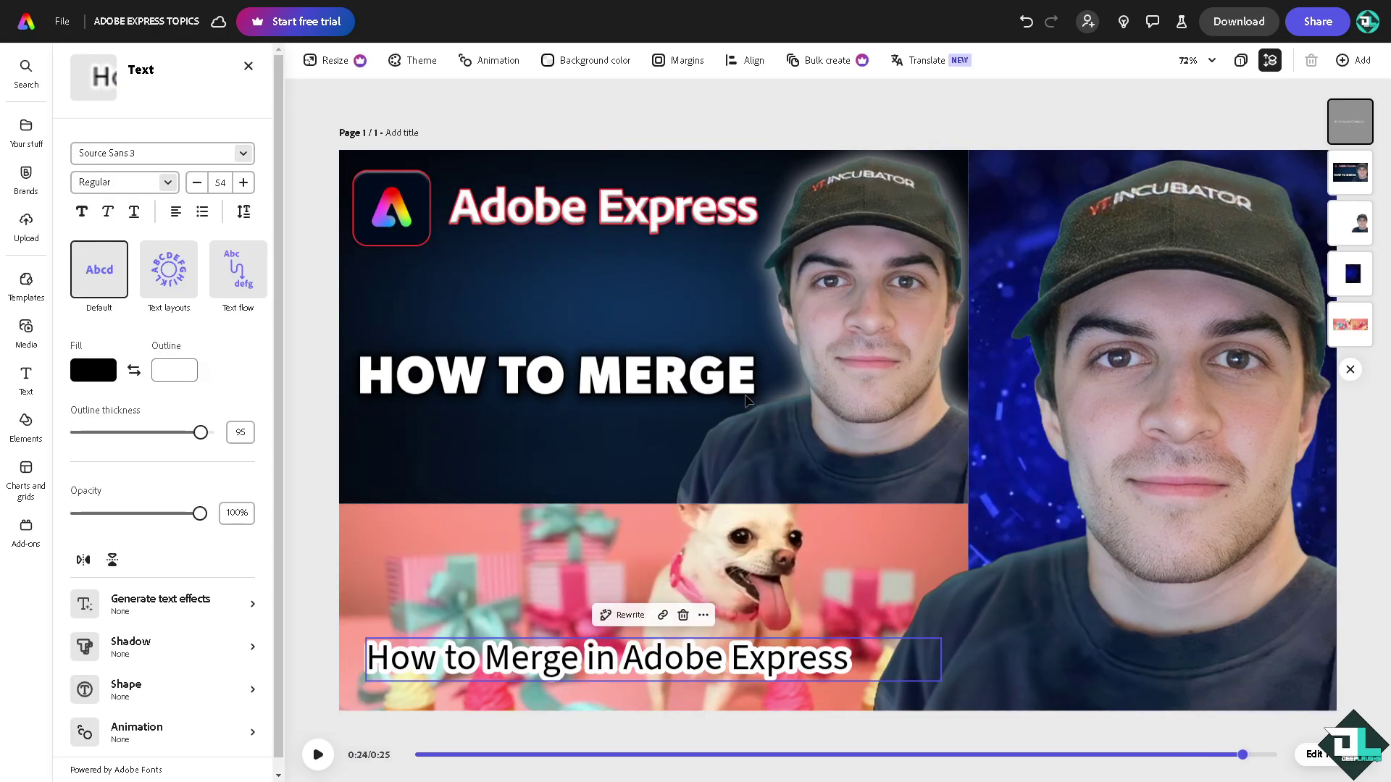
{"action": "left_click", "coordinate": [1349, 173]}
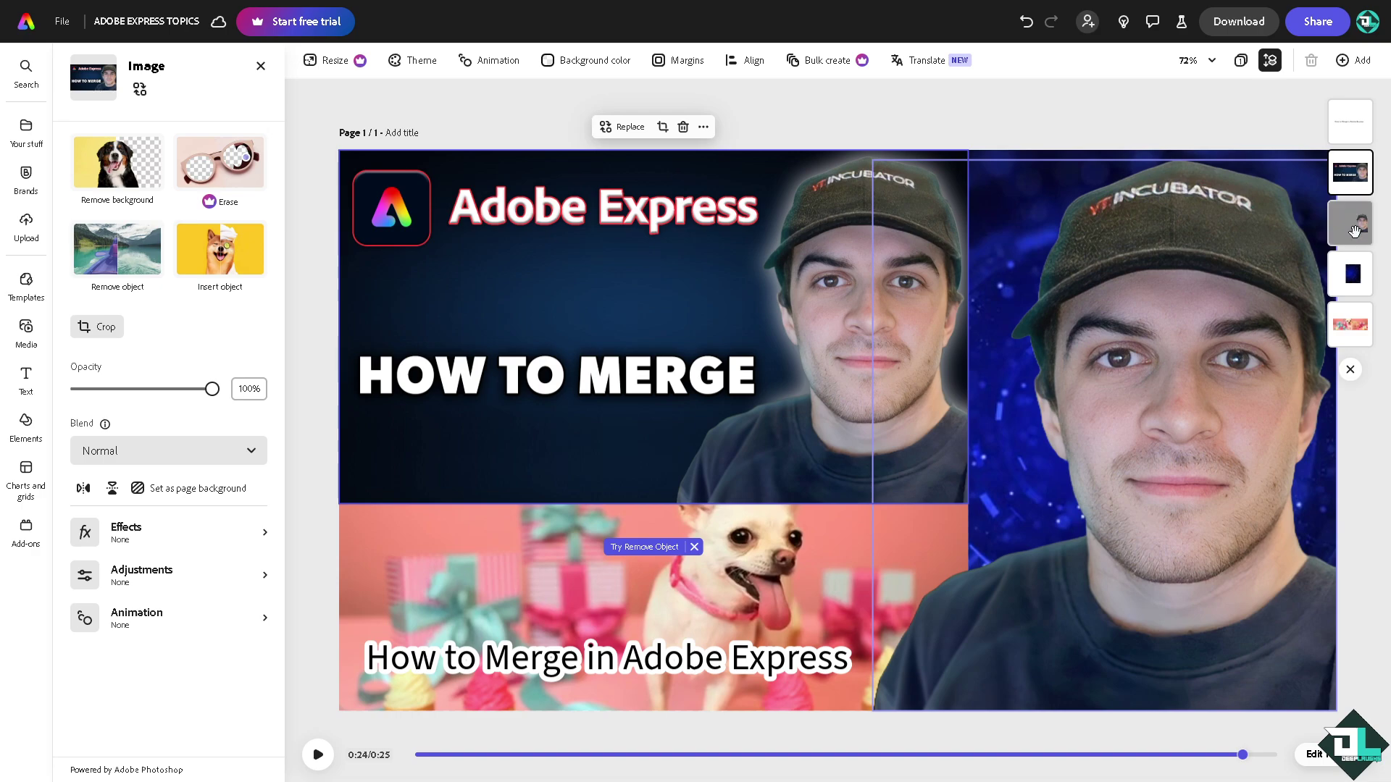
{"action": "left_click", "coordinate": [1355, 231]}
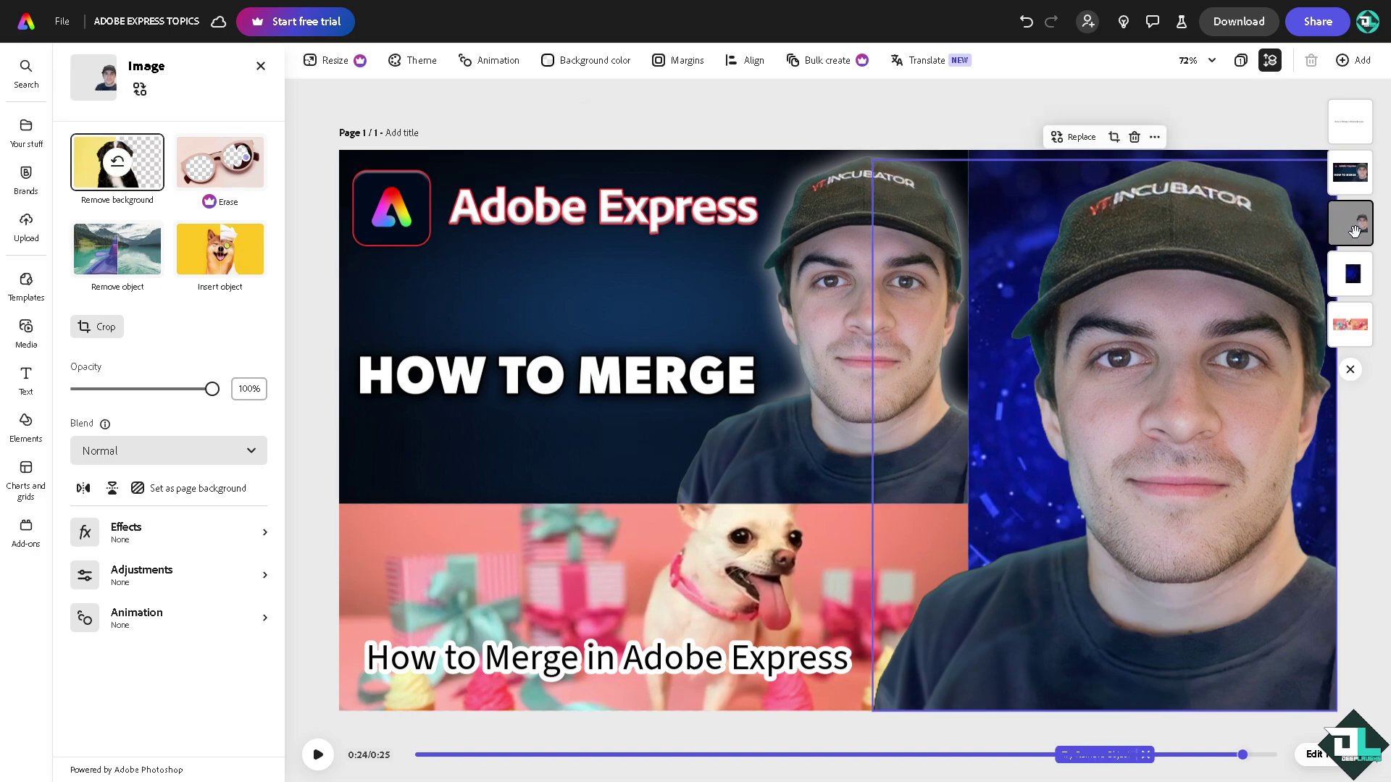
{"action": "left_click", "coordinate": [1353, 324]}
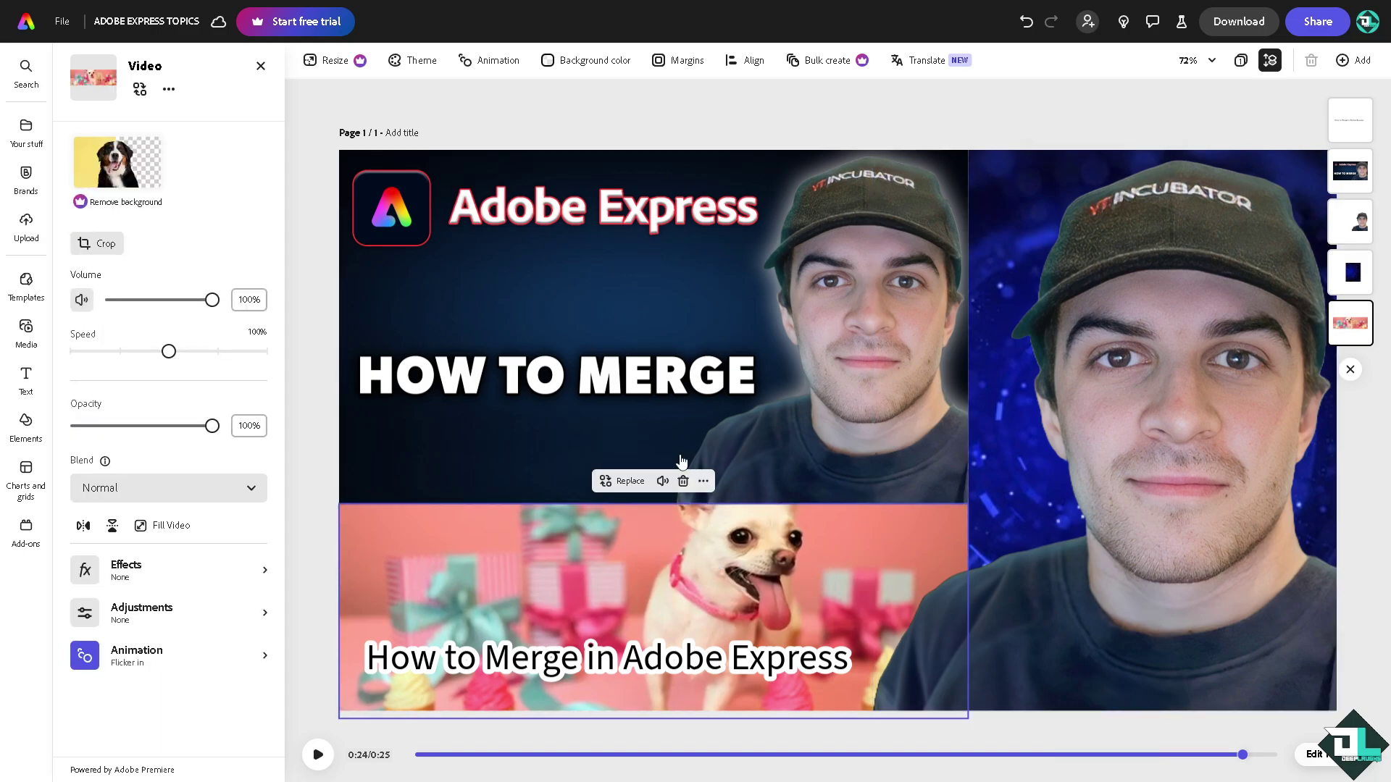
{"action": "left_click", "coordinate": [317, 754]}
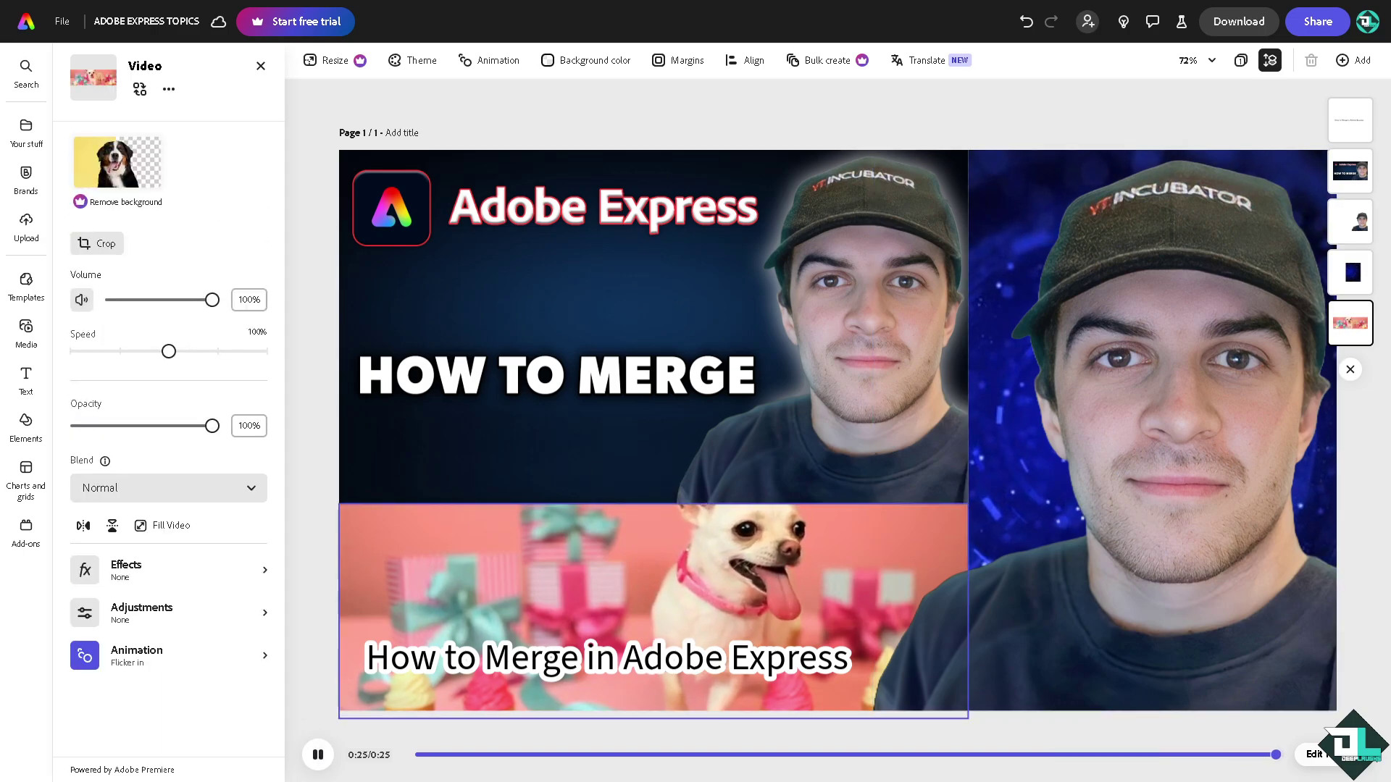
{"action": "key", "text": "Escape"}
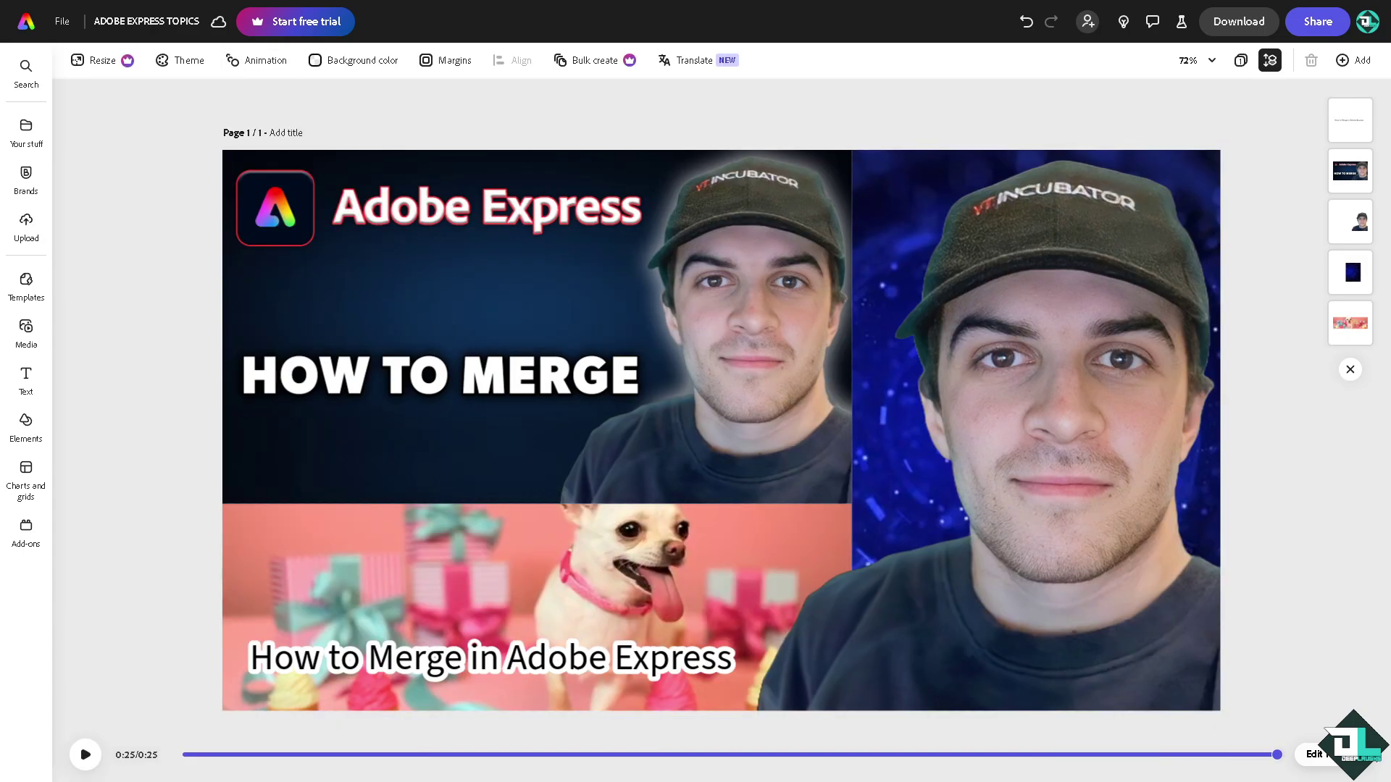
{"action": "left_click", "coordinate": [468, 237]}
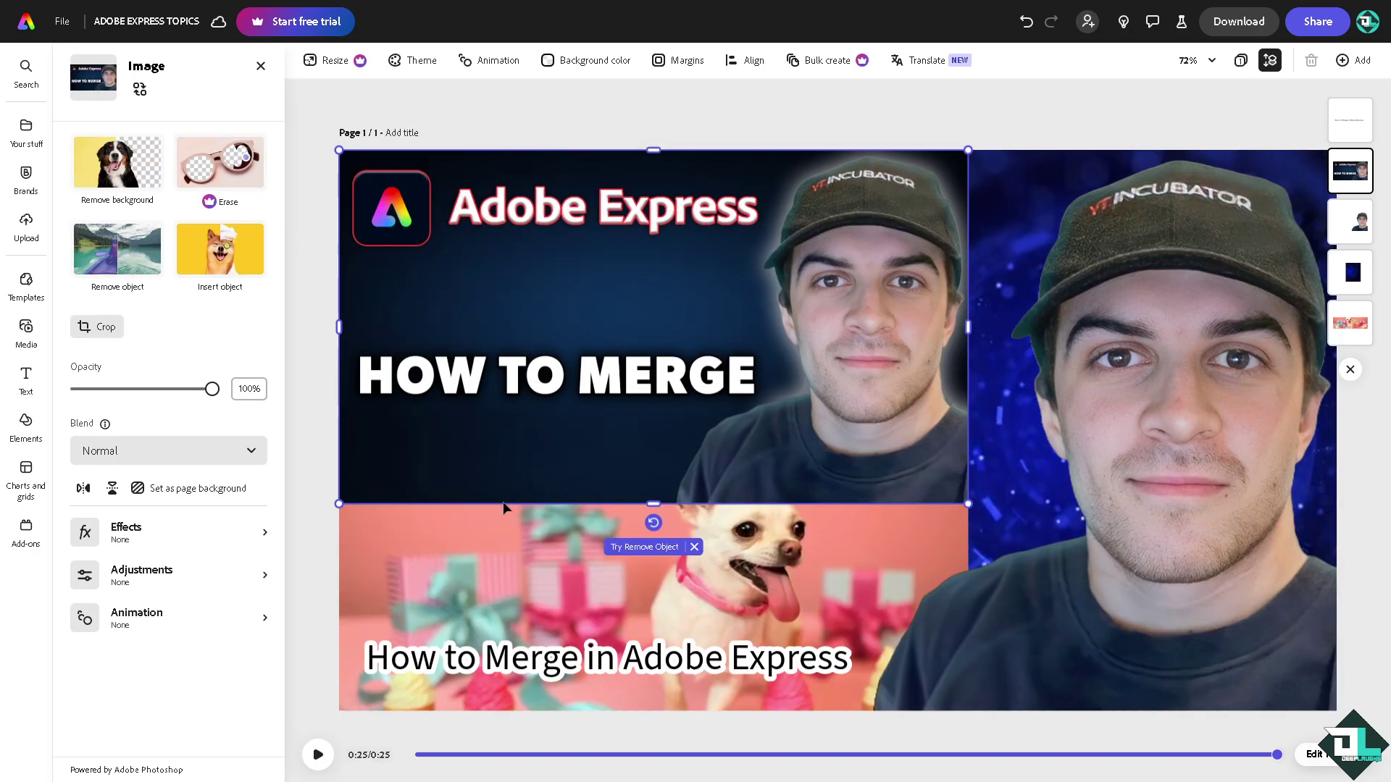
Add the dog clip, caption and right-hand portrait to the title selection and group them.
{"action": "left_click", "coordinate": [478, 571], "text": "shift"}
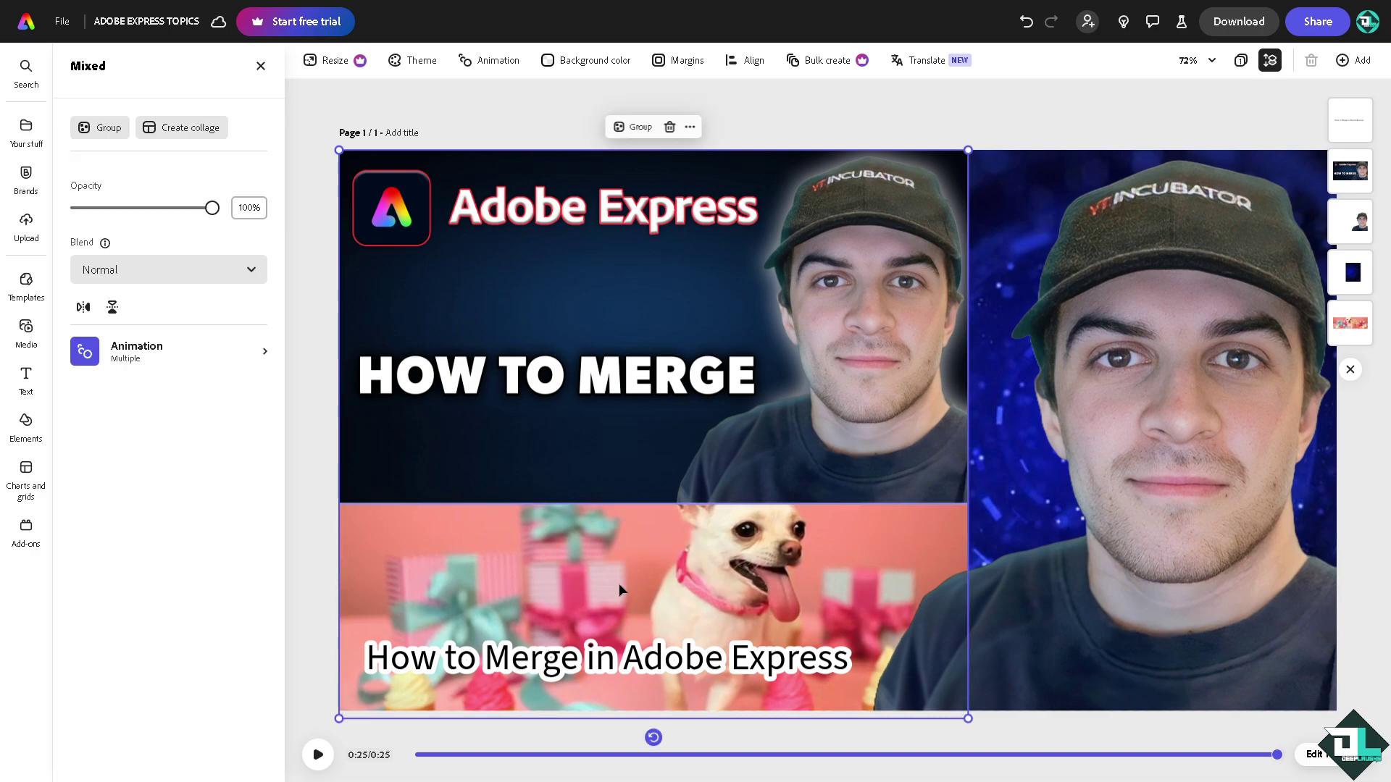
{"action": "left_click", "coordinate": [538, 665]}
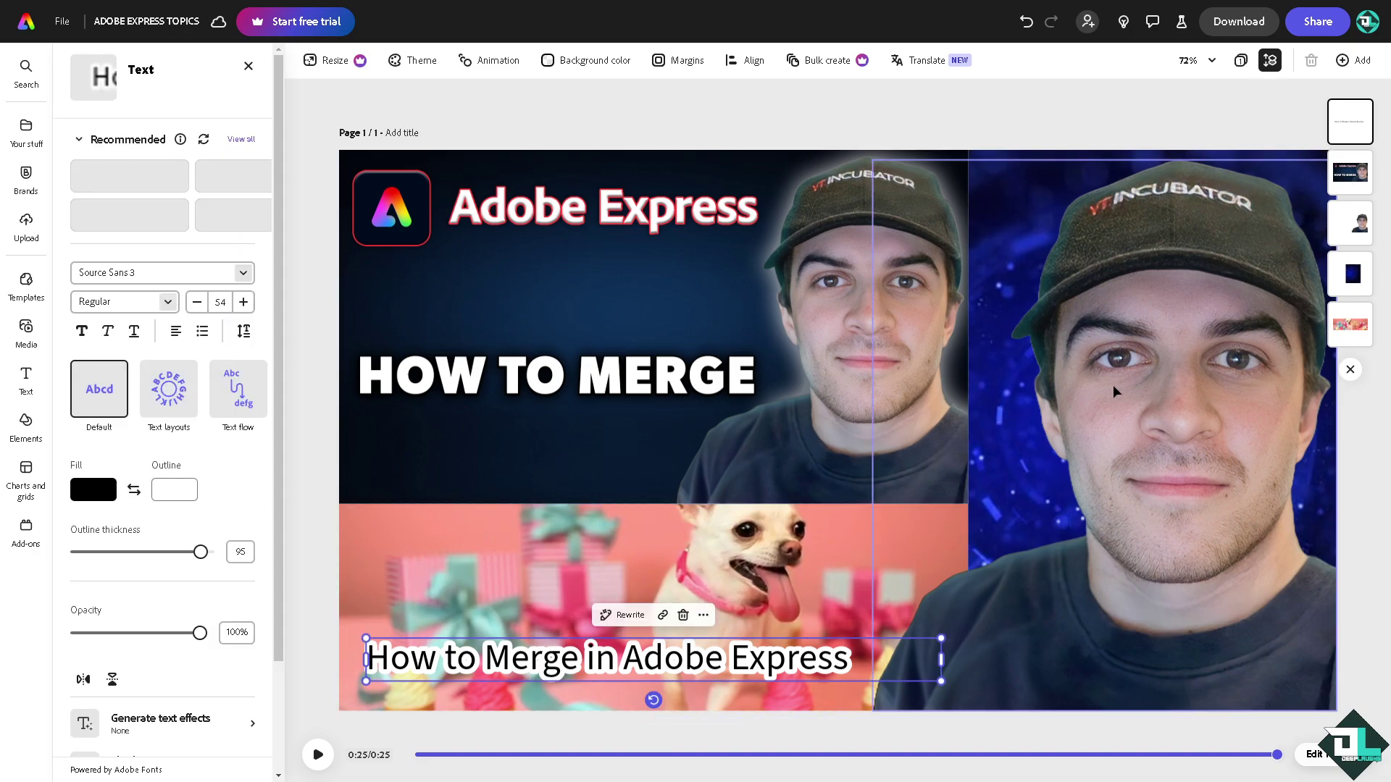
{"action": "left_click", "coordinate": [1133, 376]}
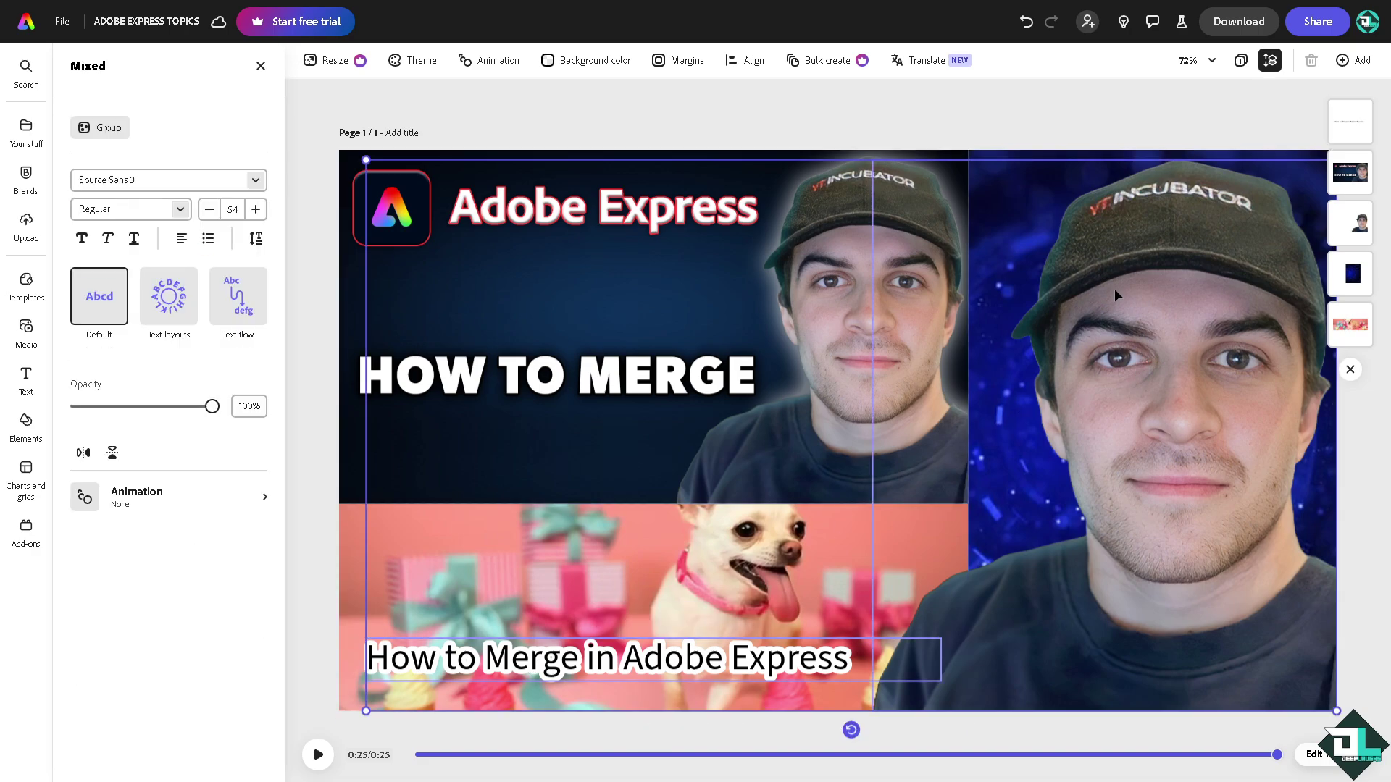
{"action": "left_click", "coordinate": [1013, 163], "text": "shift"}
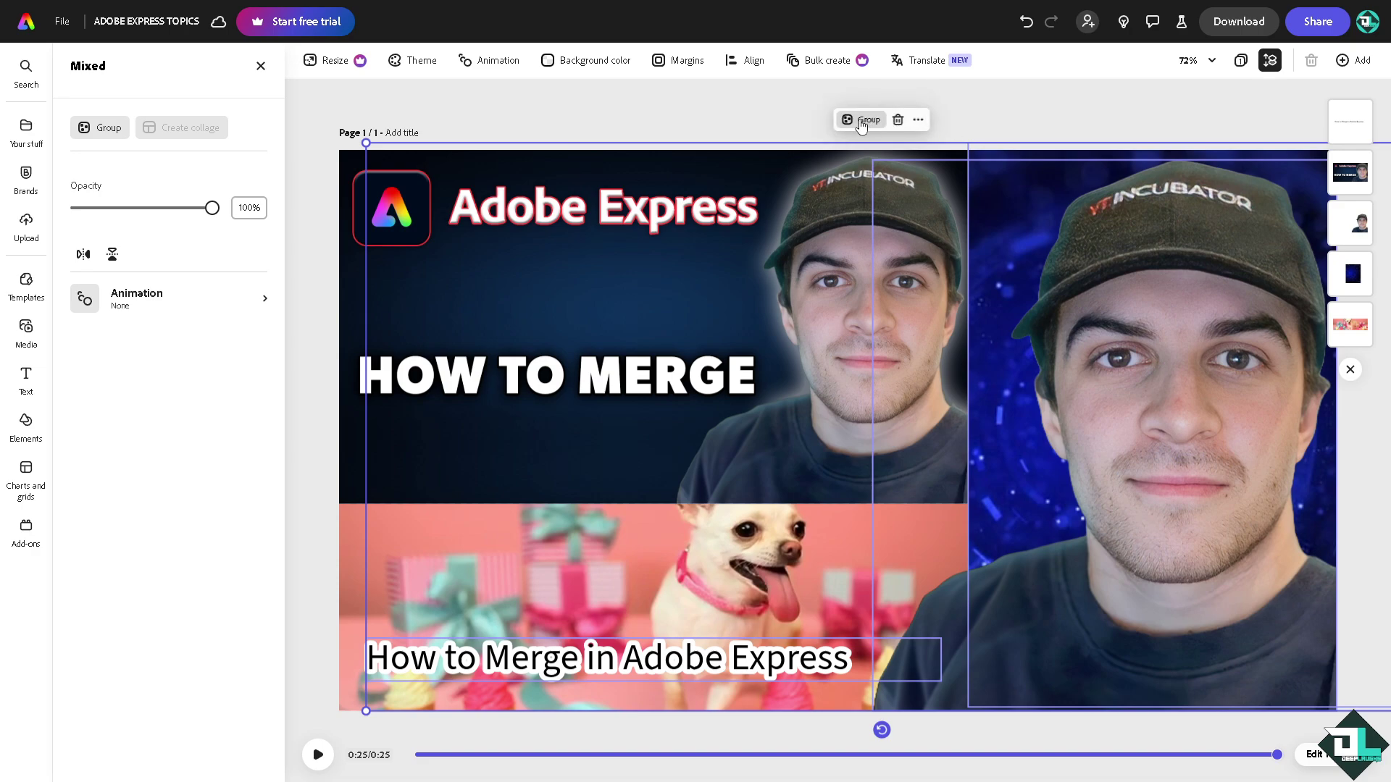
{"action": "left_click", "coordinate": [860, 121]}
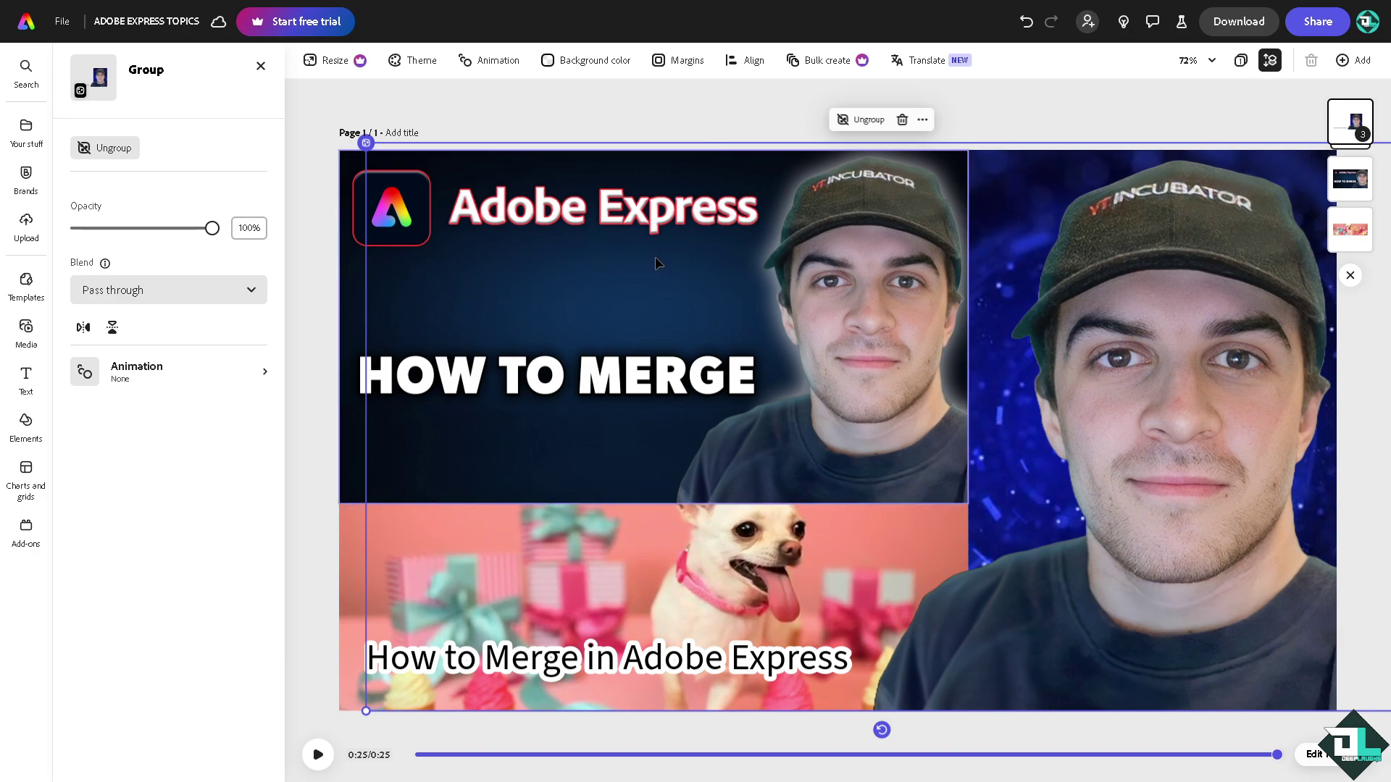
Copy the grouped design and paste it onto a new same-size page 2.
{"action": "left_click", "coordinate": [930, 125]}
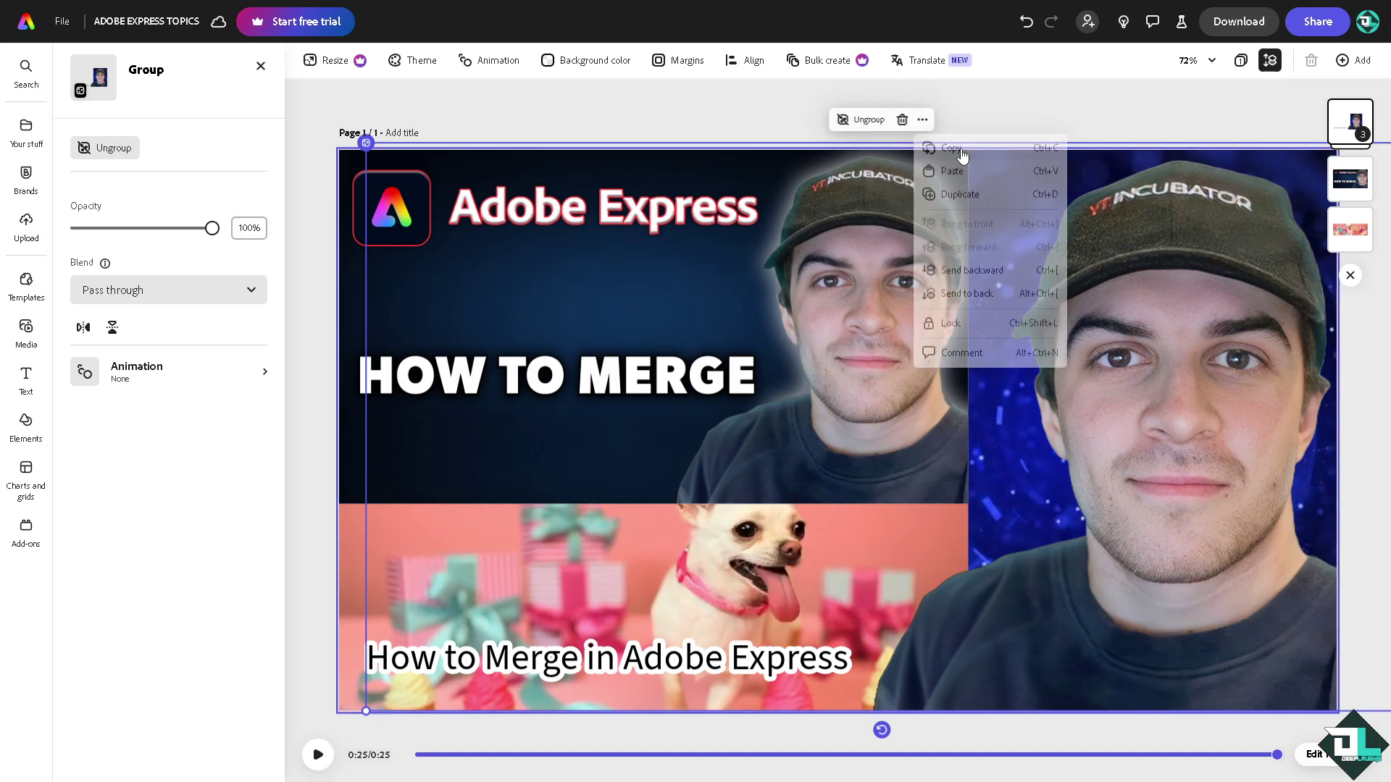
{"action": "left_click", "coordinate": [951, 148]}
{"action": "left_click", "coordinate": [1353, 60]}
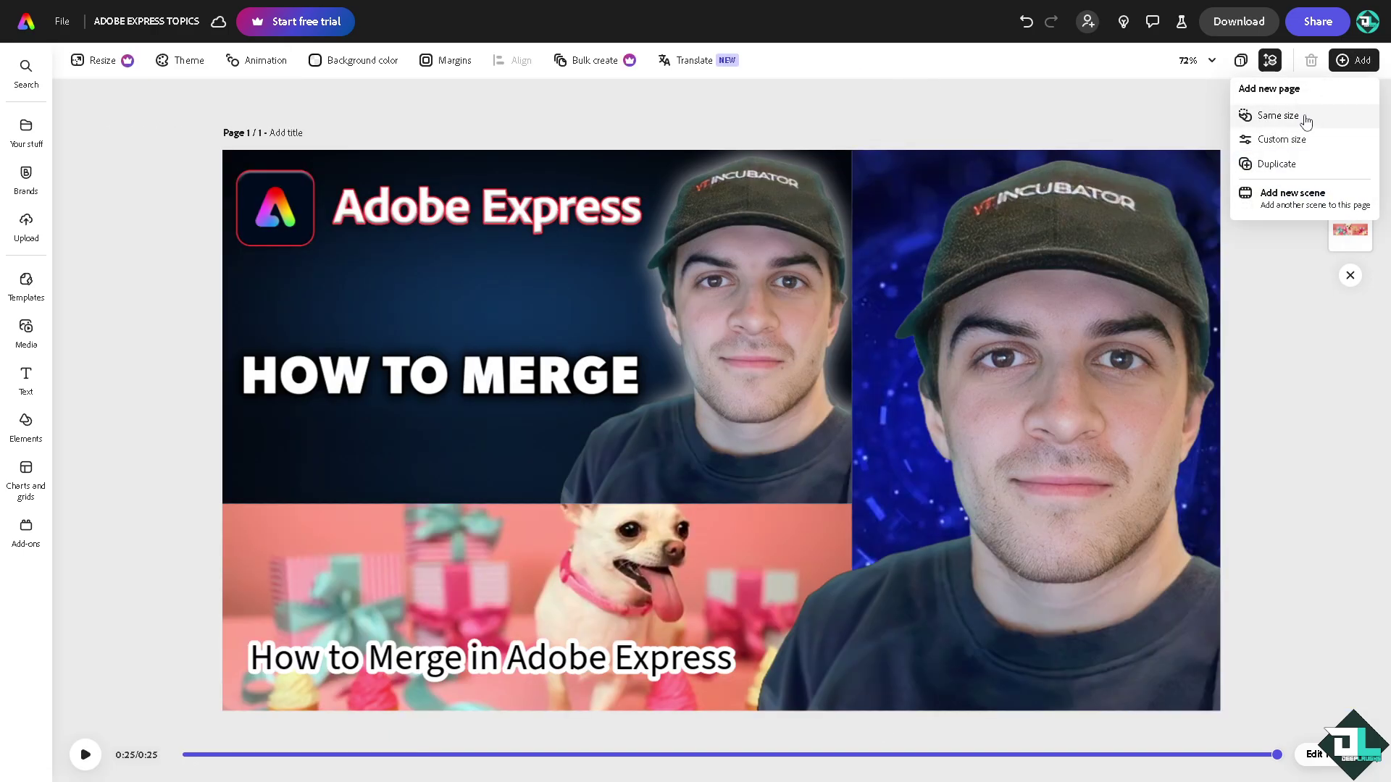
{"action": "left_click", "coordinate": [1304, 117]}
{"action": "key", "text": "ctrl+v"}
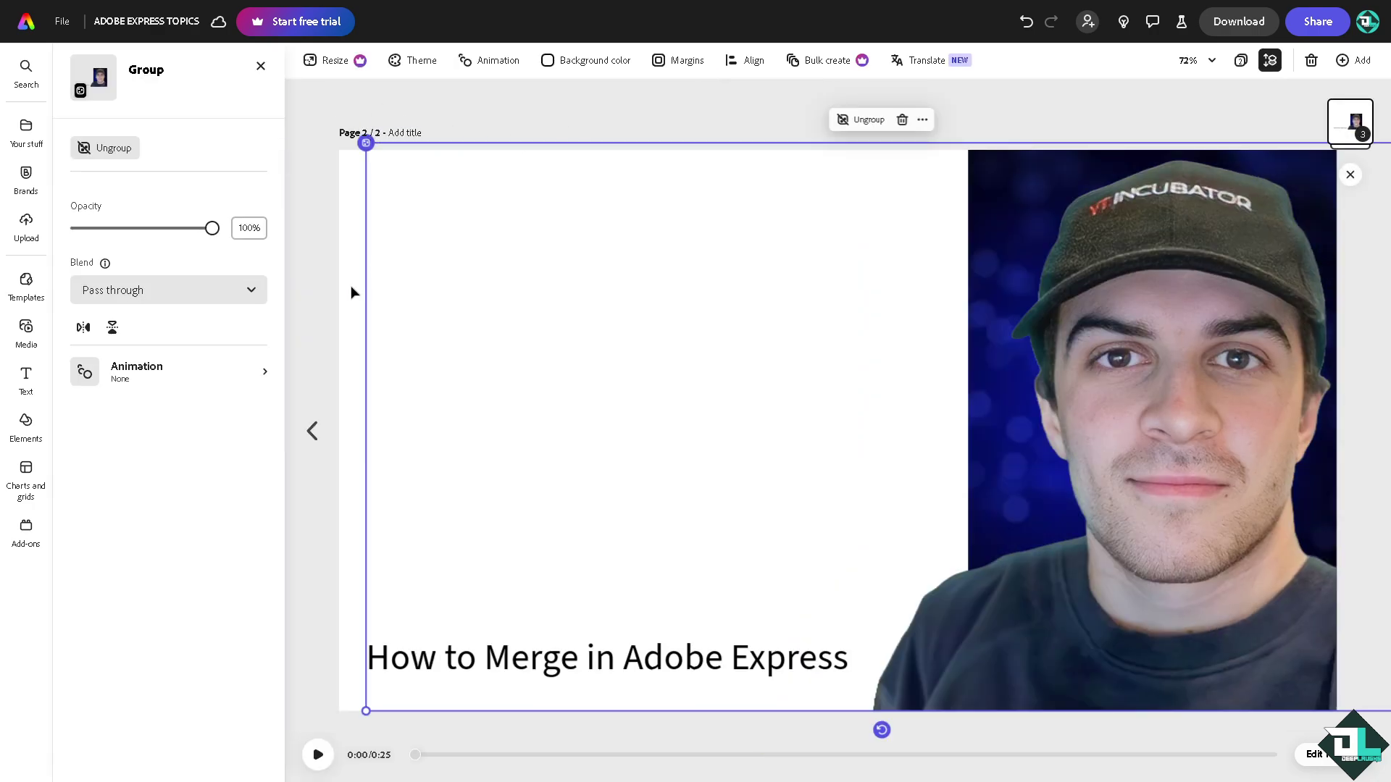
On page 1, select all elements, group them, then ungroup them back into separate layers.
{"action": "left_click", "coordinate": [311, 431]}
{"action": "left_click", "coordinate": [614, 242]}
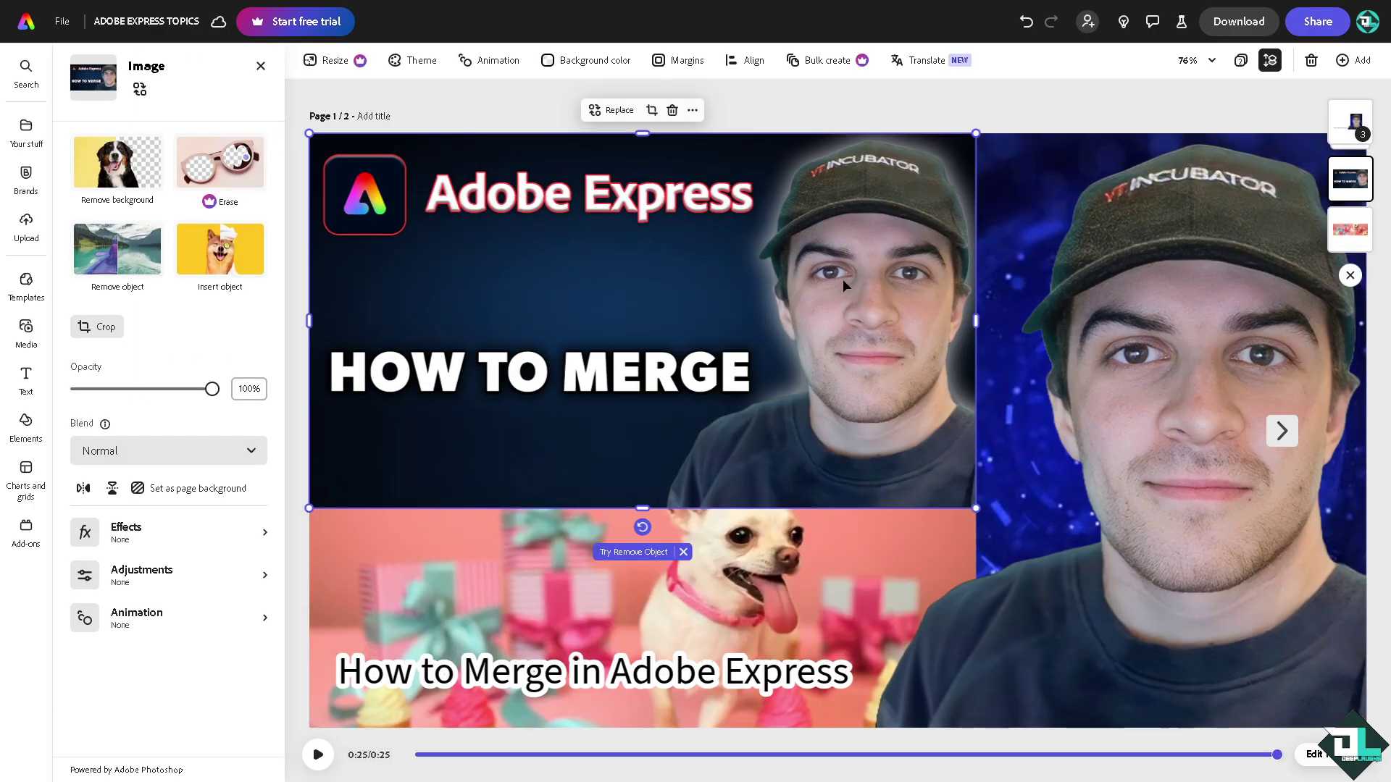
{"action": "key", "text": "ctrl+a"}
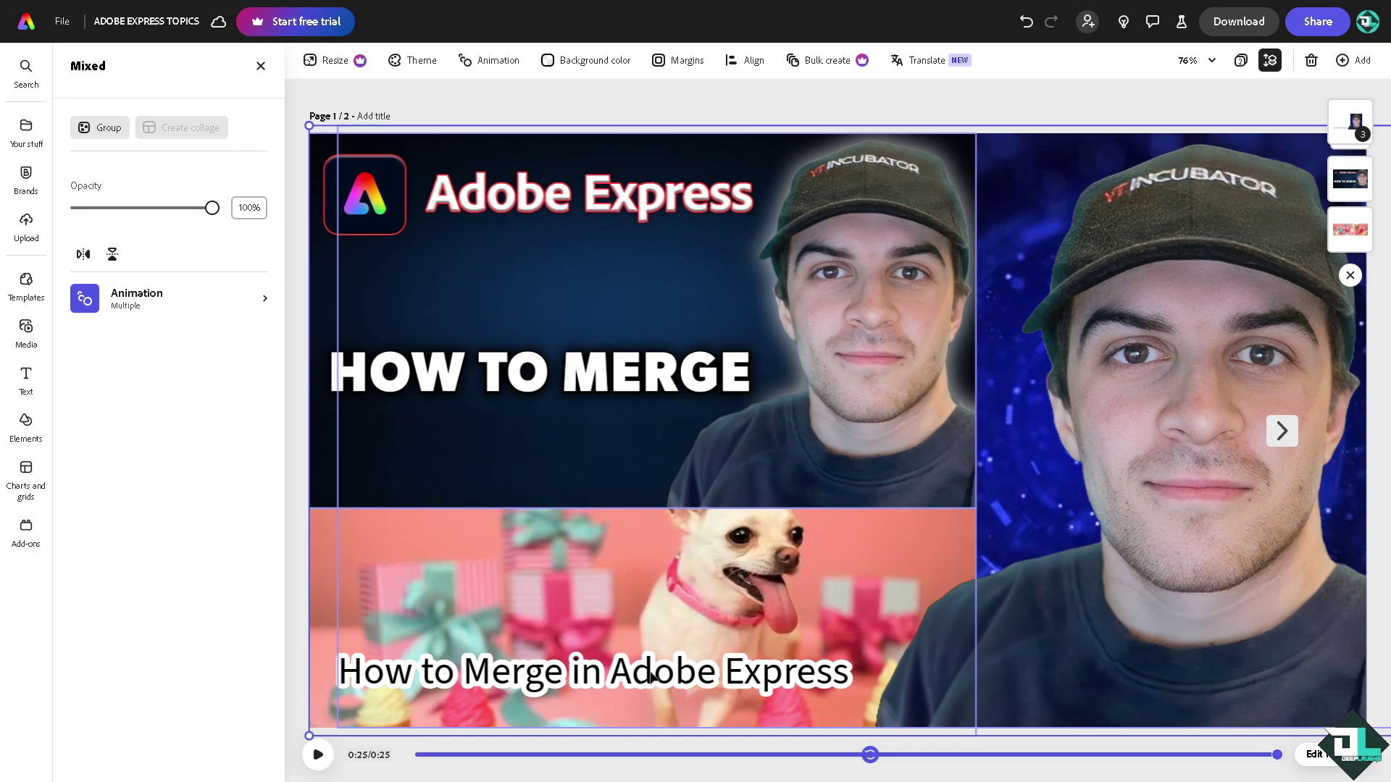
{"action": "key", "text": "ctrl+g"}
{"action": "key", "text": "ctrl+z"}
{"action": "key", "text": "ctrl+g"}
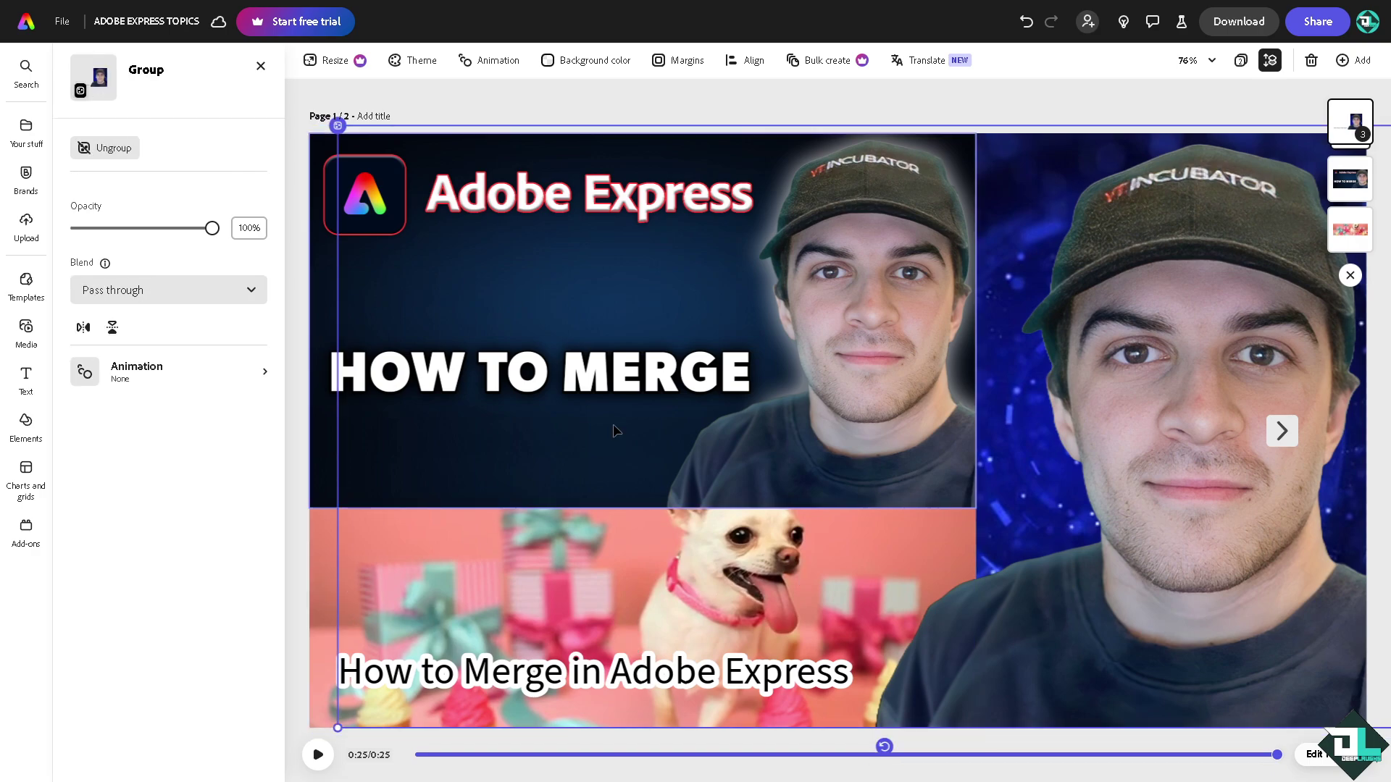
{"action": "left_click", "coordinate": [863, 102]}
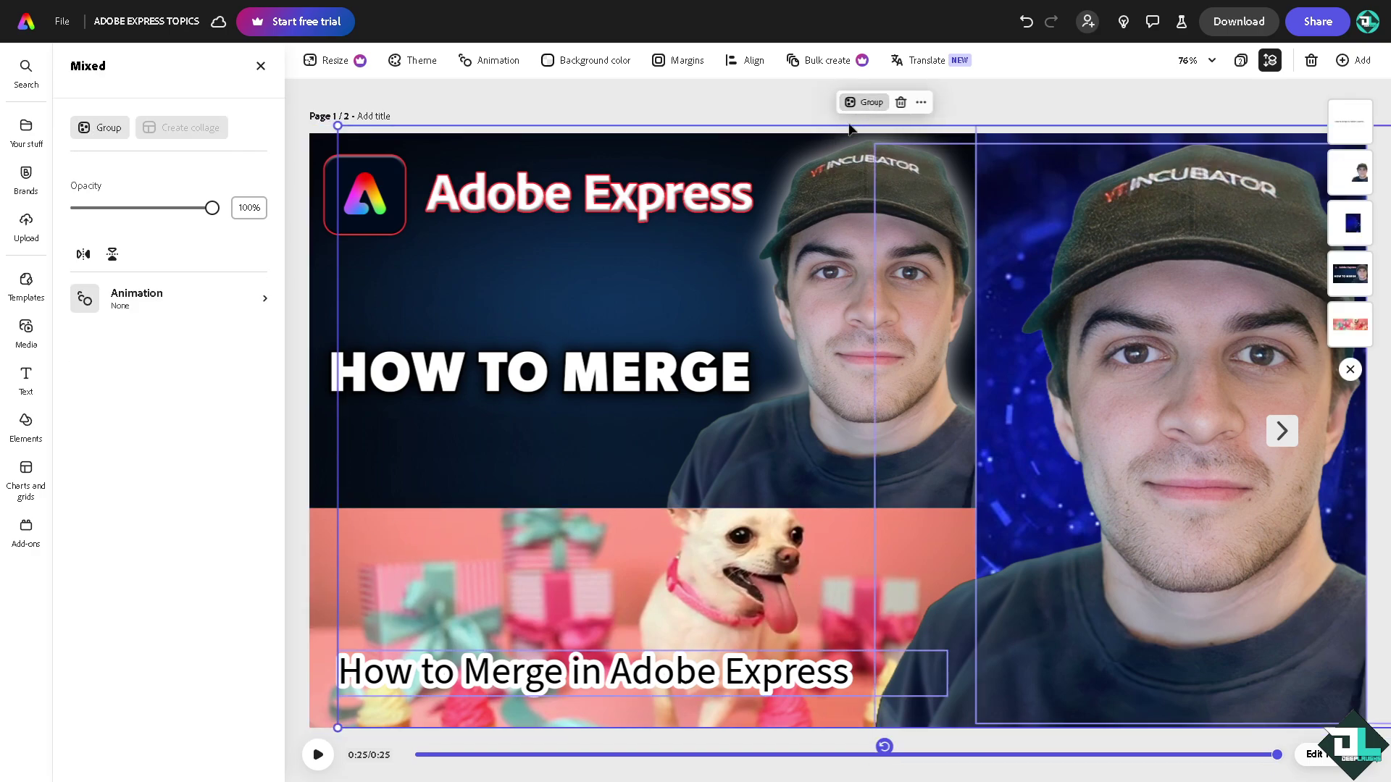
Reselect page 1's title, image and caption layers, ending with the caption text alone.
{"action": "left_click", "coordinate": [559, 86]}
{"action": "left_click", "coordinate": [495, 387]}
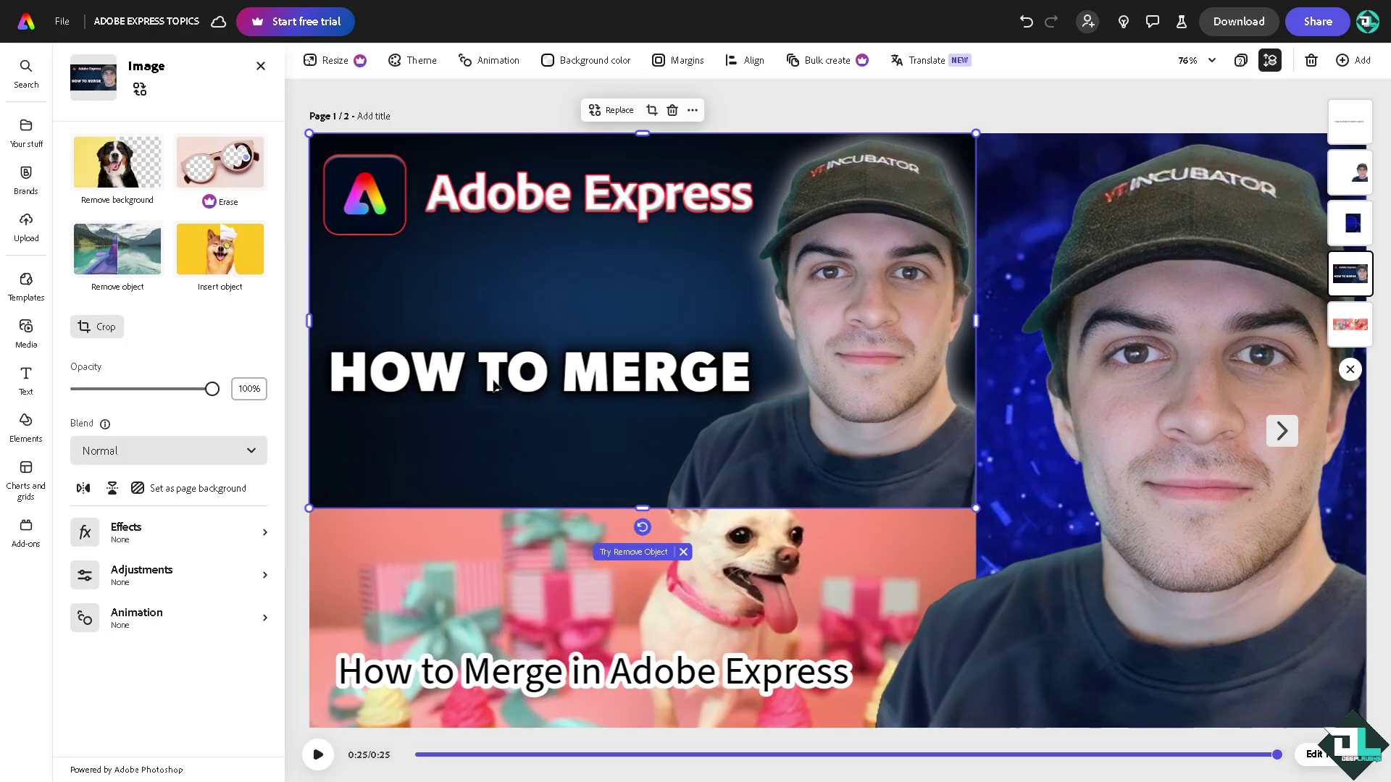
{"action": "left_click", "coordinate": [471, 553], "text": "shift"}
{"action": "left_click", "coordinate": [906, 674]}
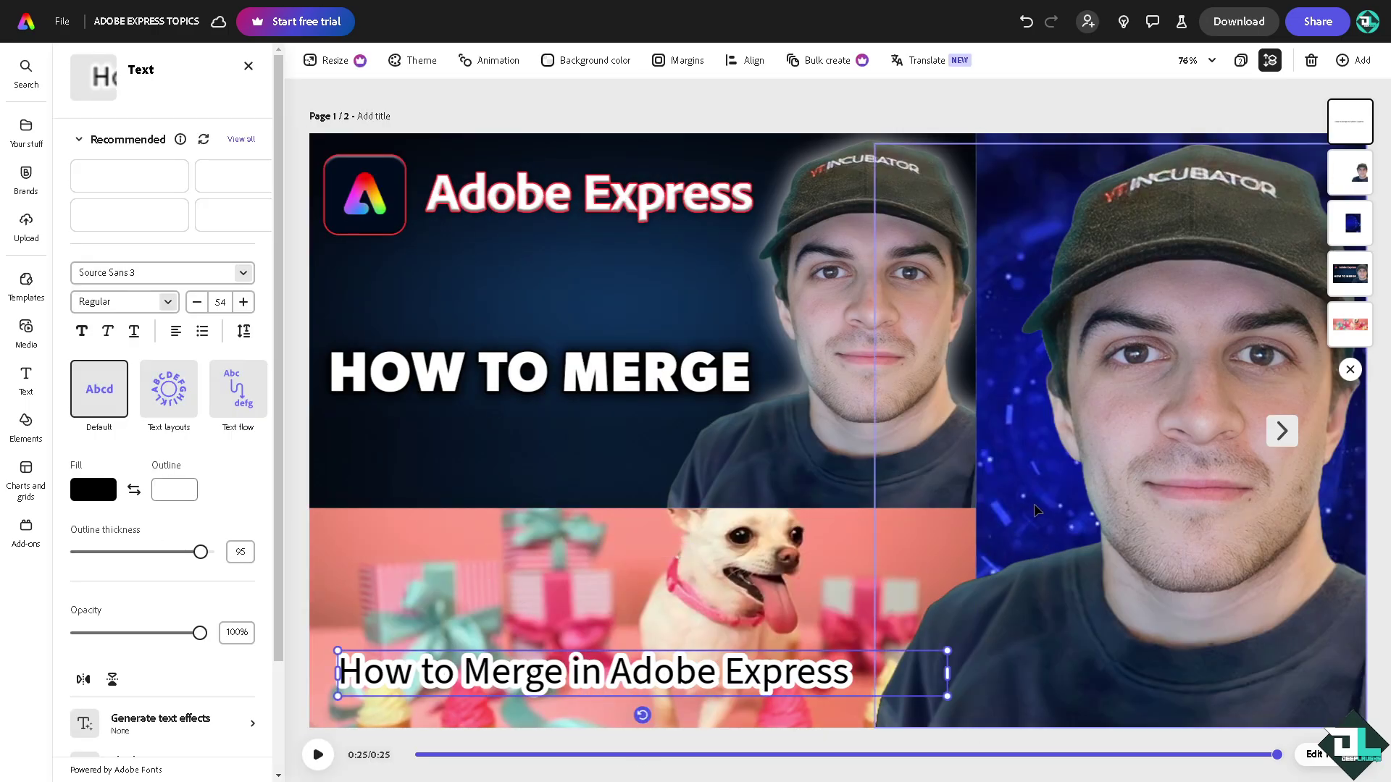
{"action": "left_click", "coordinate": [1172, 519], "text": "shift"}
{"action": "left_click", "coordinate": [1176, 512], "text": "shift"}
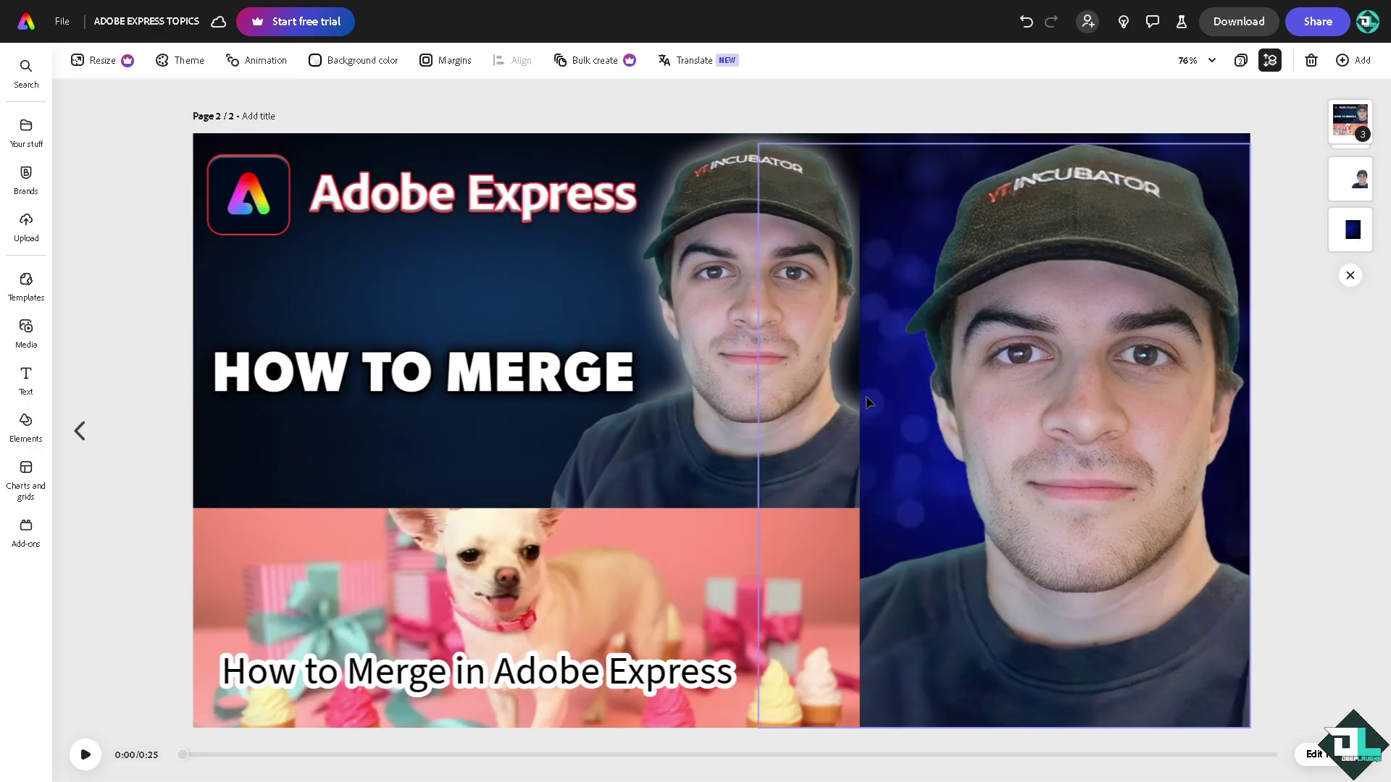
{"action": "left_click", "coordinate": [80, 431]}
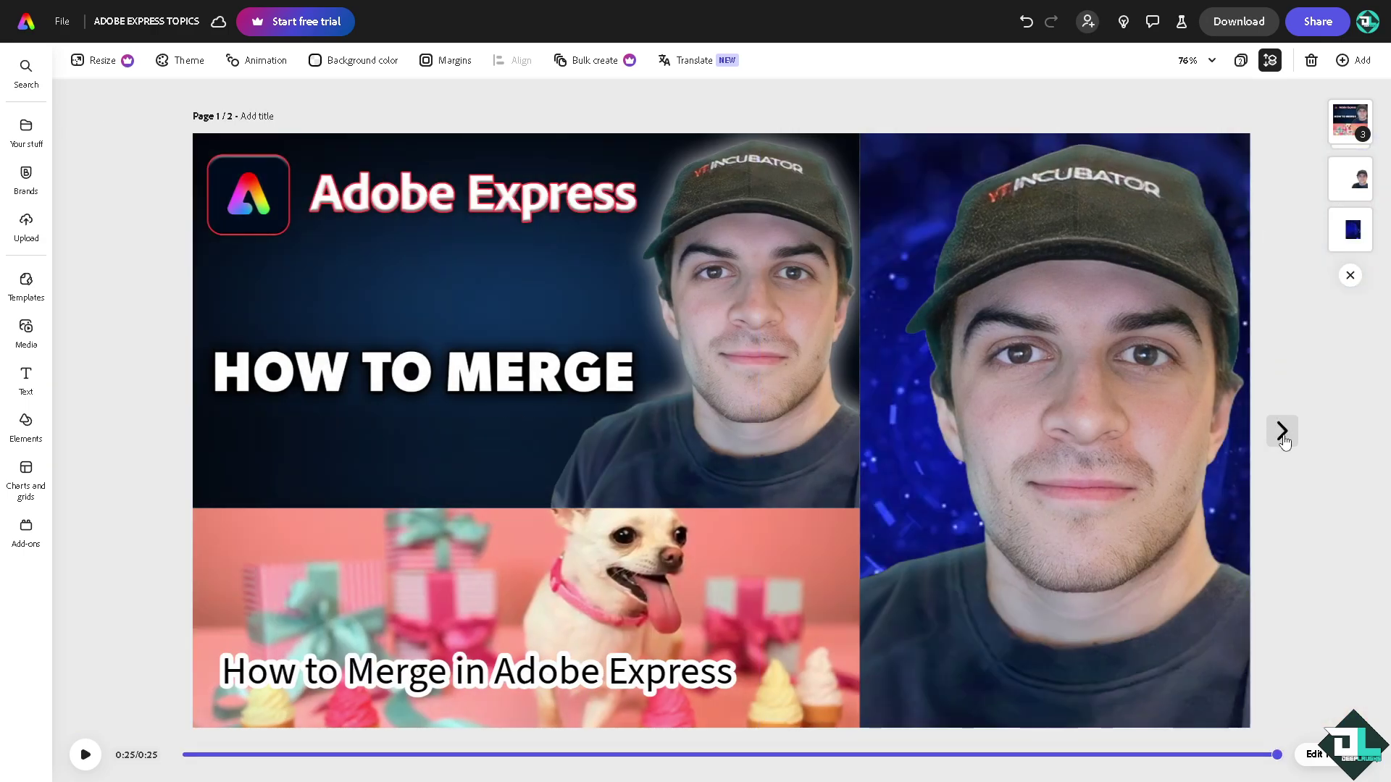
{"action": "left_click", "coordinate": [1283, 432]}
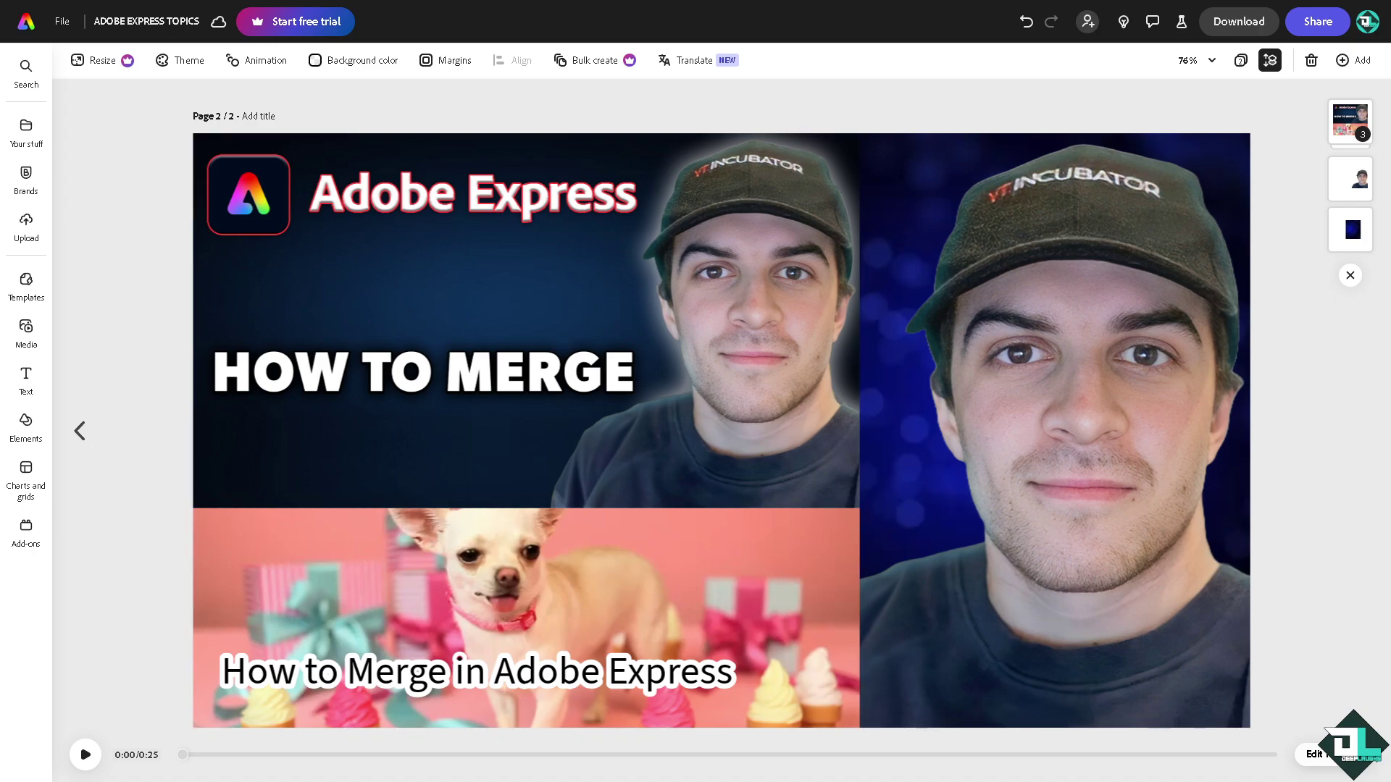
{"action": "left_click", "coordinate": [527, 271]}
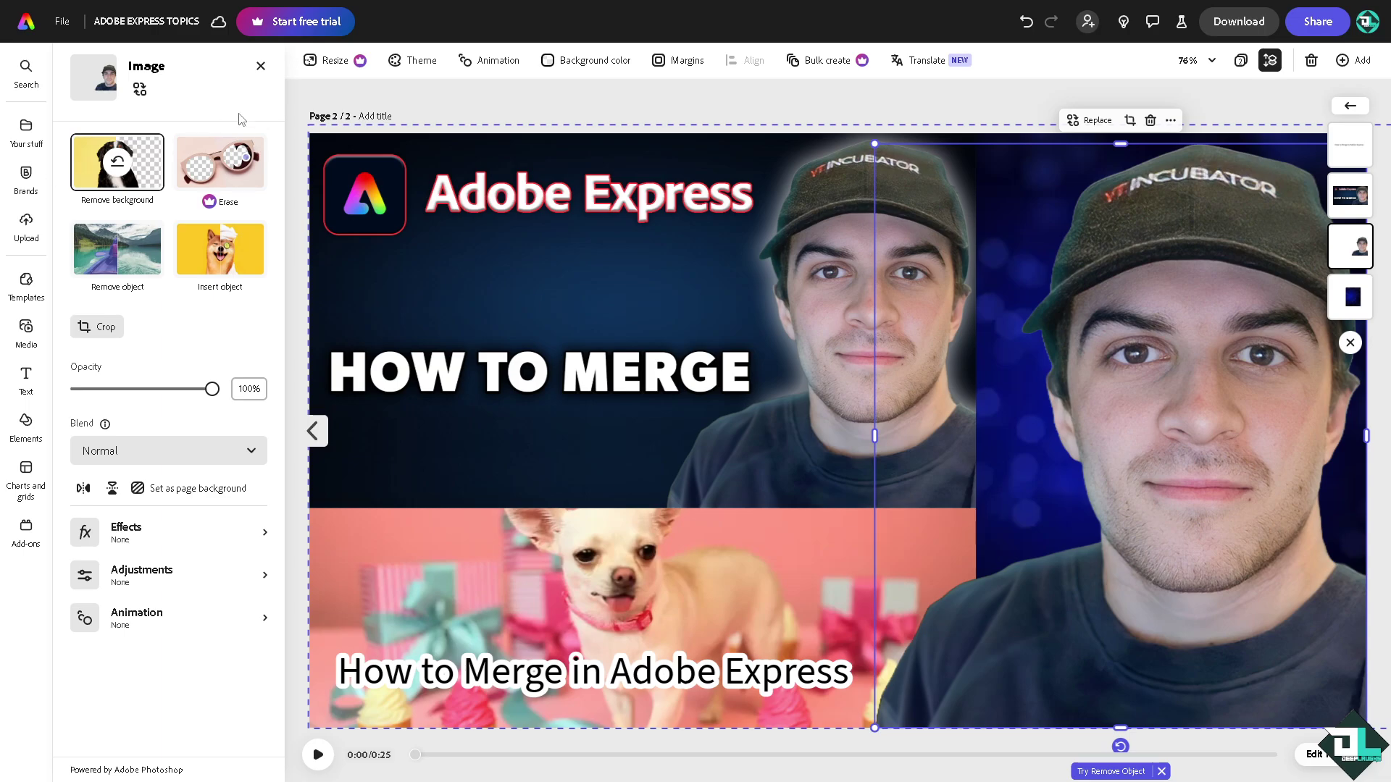
{"action": "left_click", "coordinate": [260, 66]}
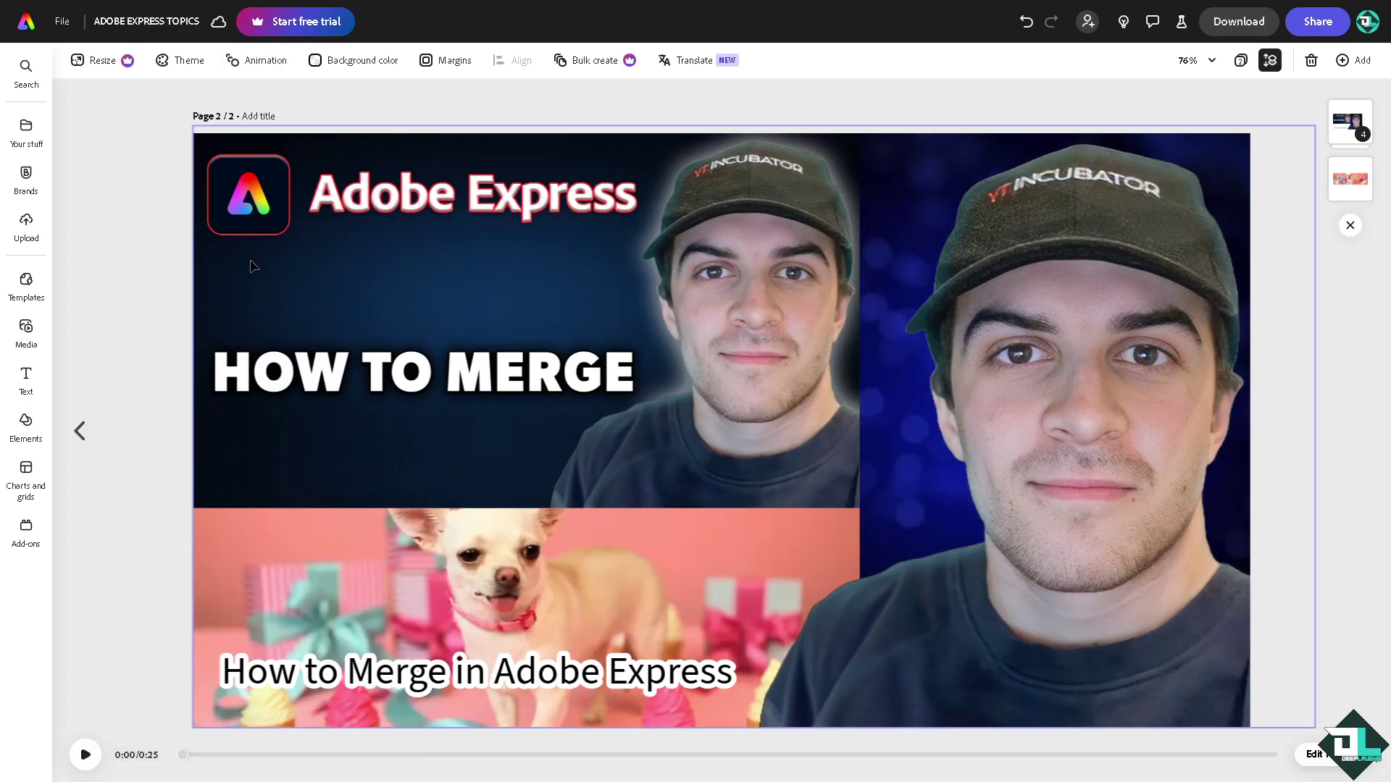